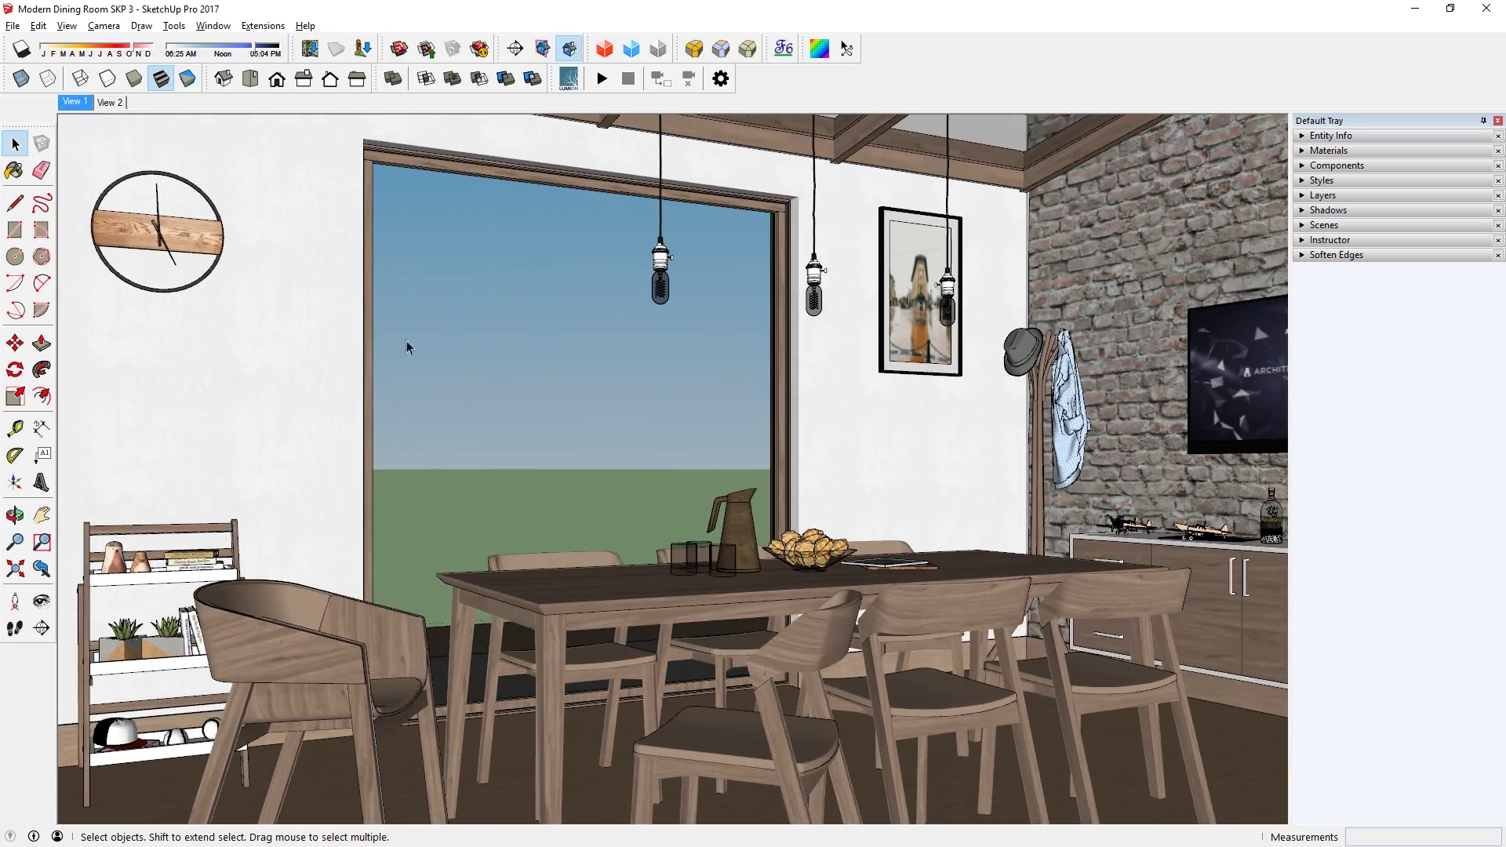
- Link the SketchUp model live, store the view as photo 1, and render it at 3840x2160 print size
left_click(602, 78)
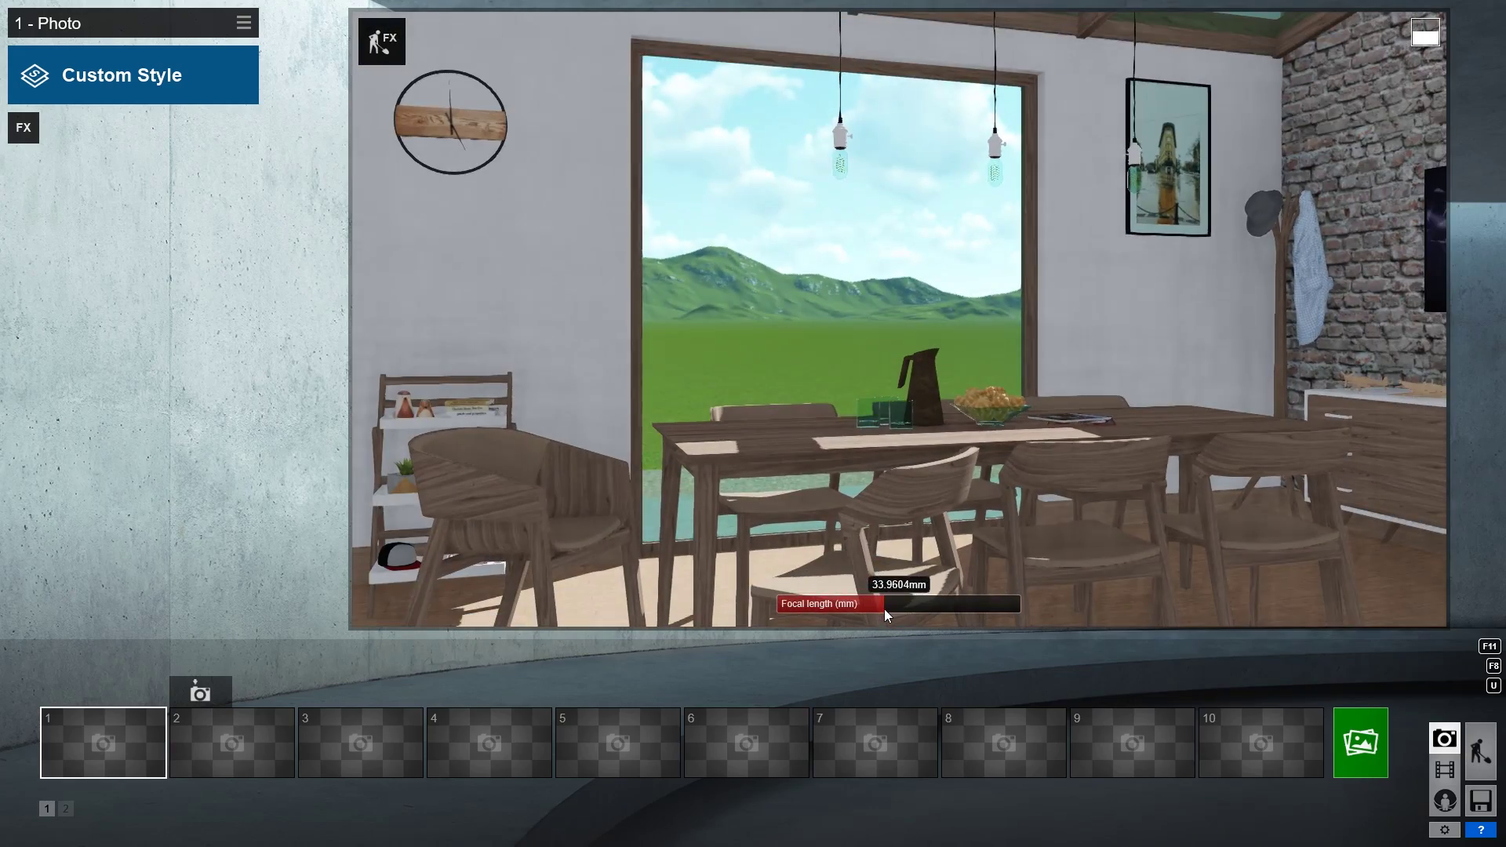
left_click(84, 700)
left_click(1360, 749)
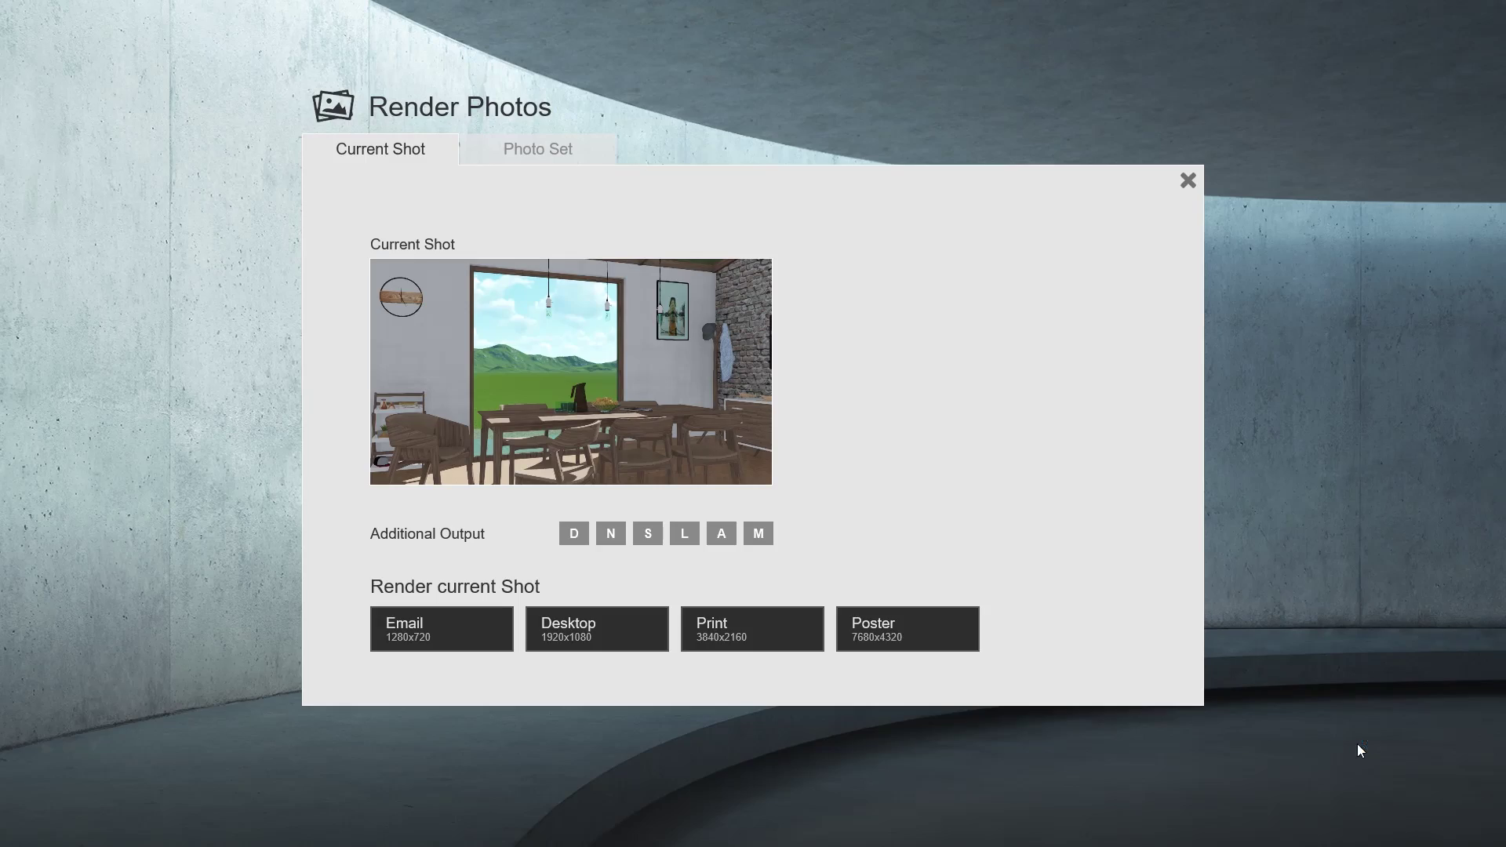
left_click(766, 632)
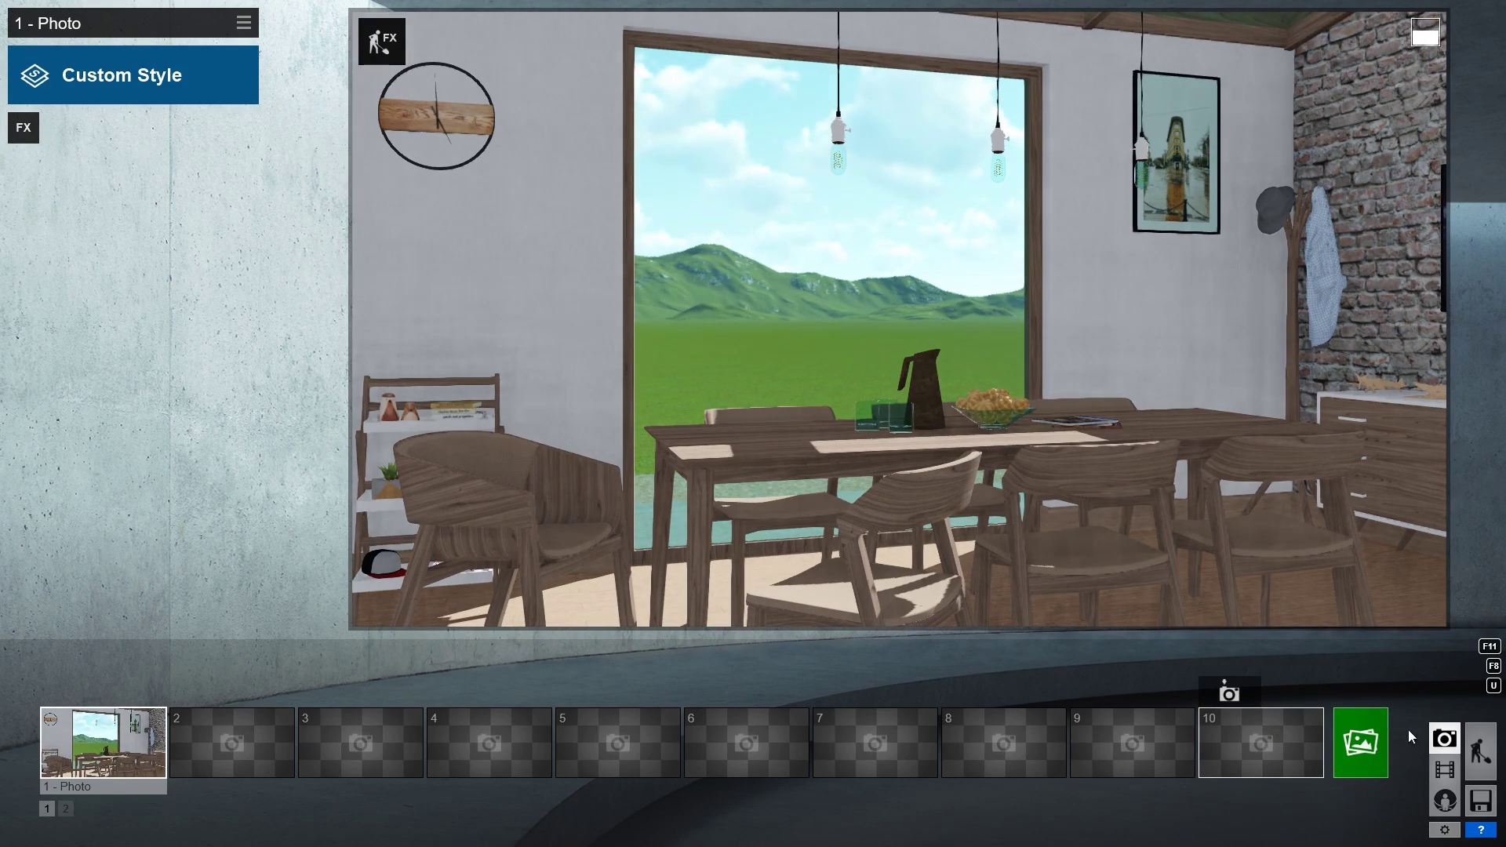
left_click(1494, 747)
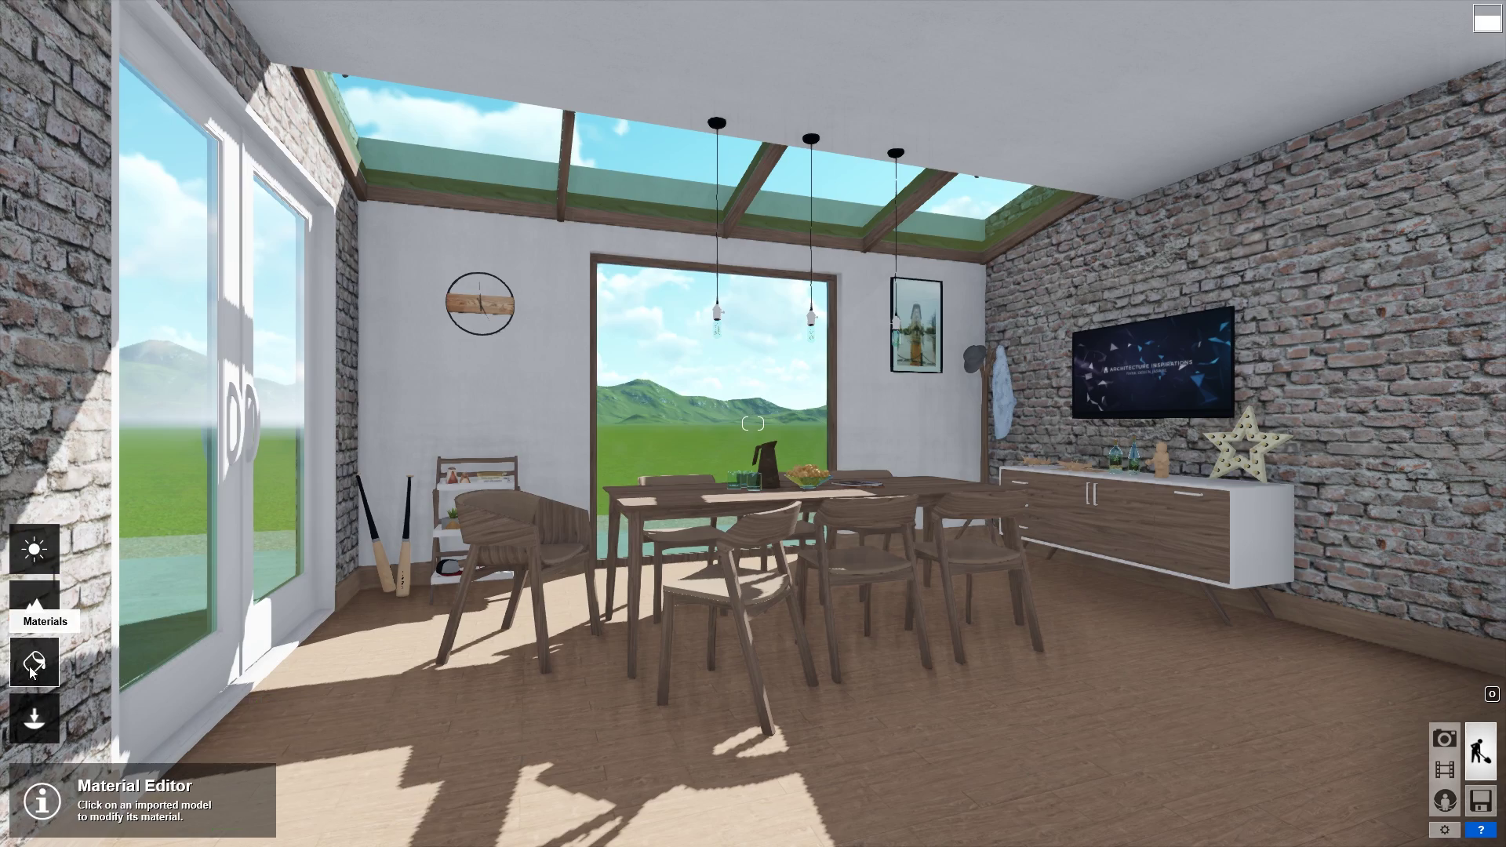
- In the Material Editor, fly the camera to a chair and select its WoodFine14 wood
left_click(34, 664)
key("w")
right_click_drag(773, 551, 708, 603)
key("w")
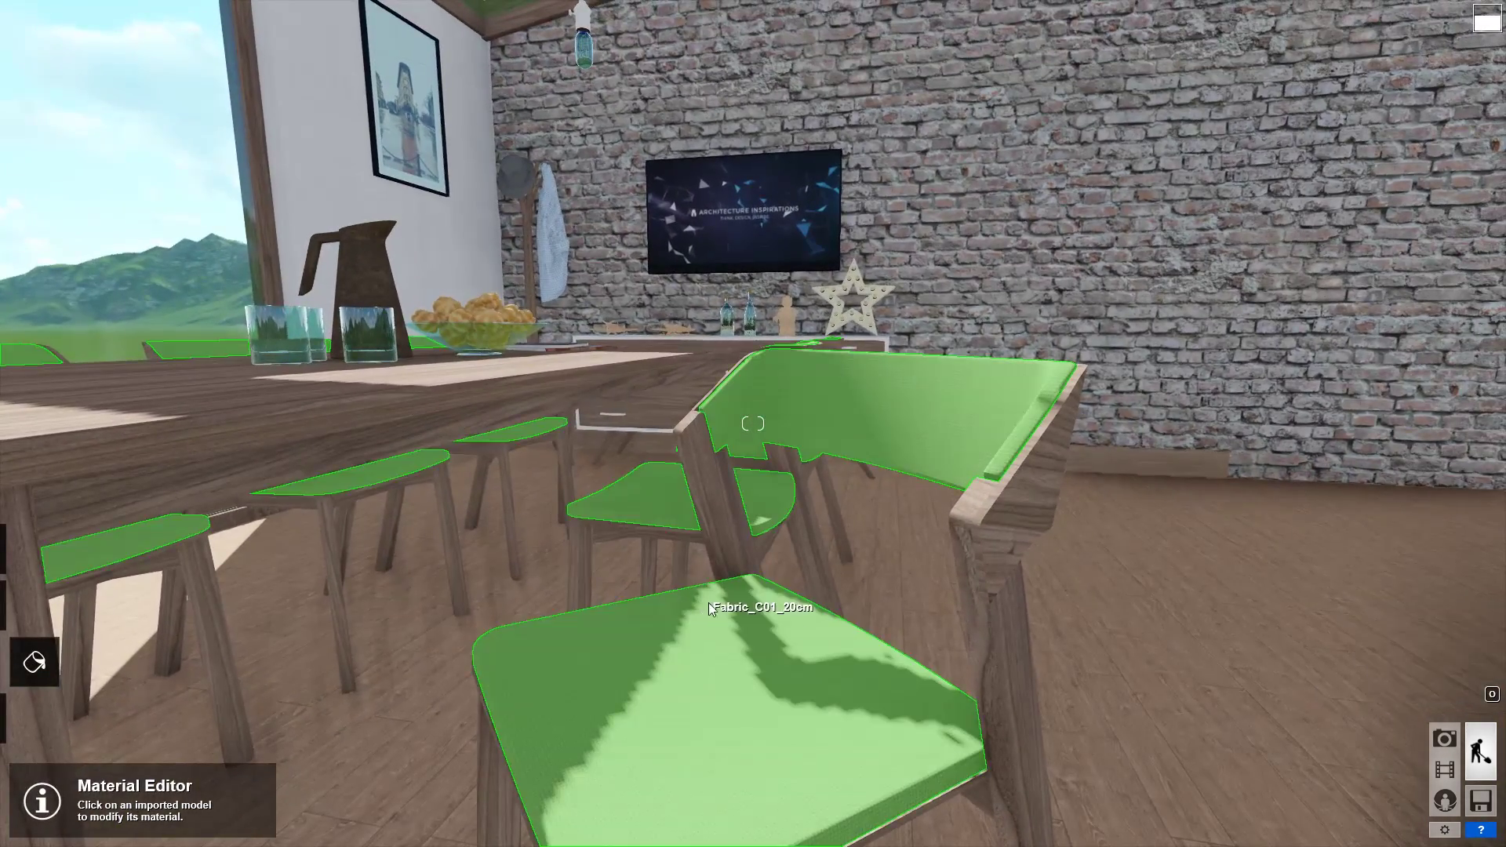
left_click(1039, 511)
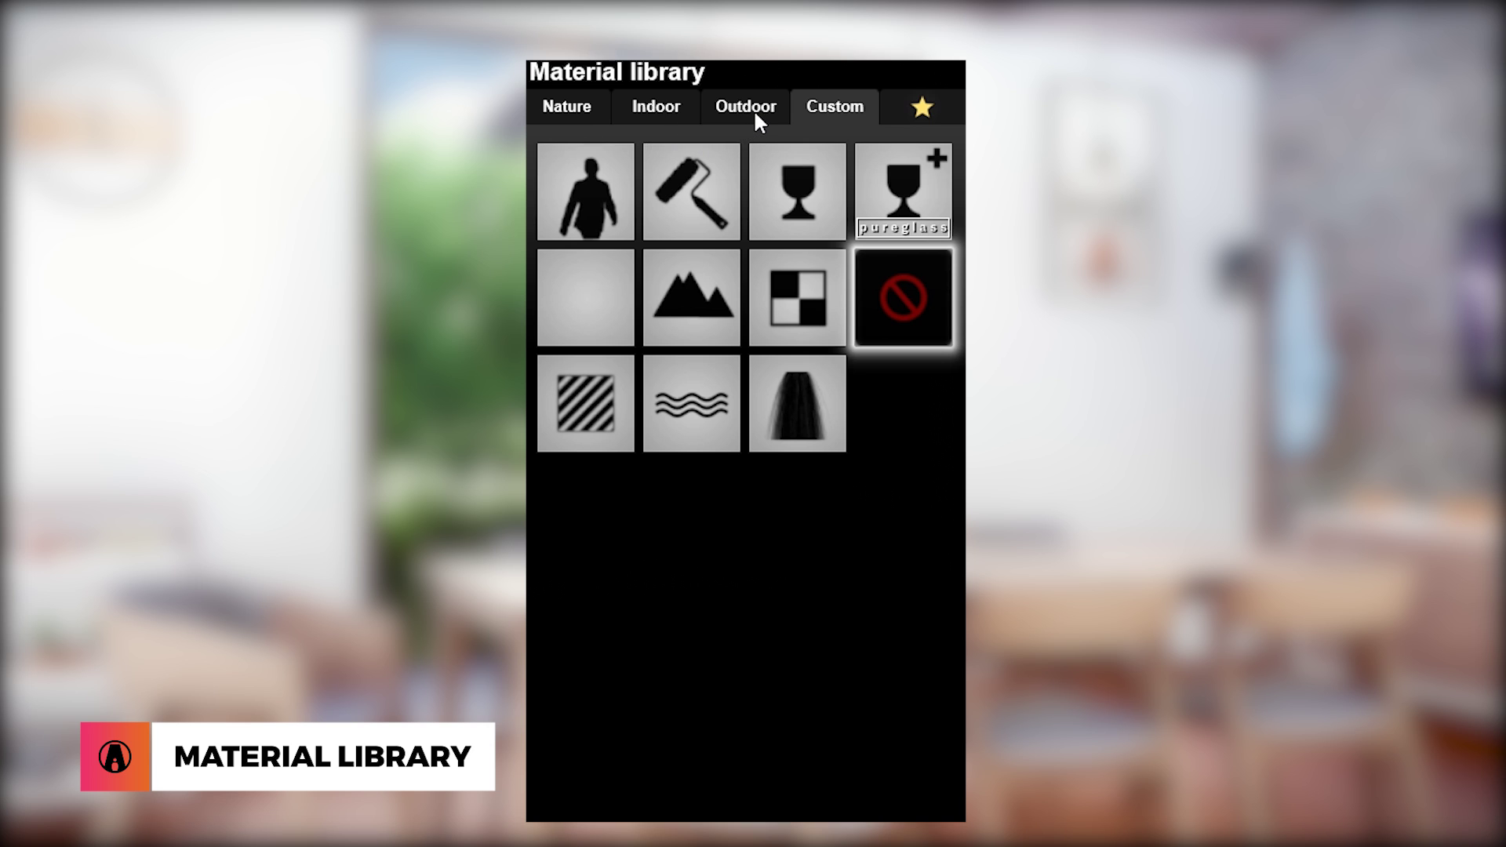
left_click(577, 109)
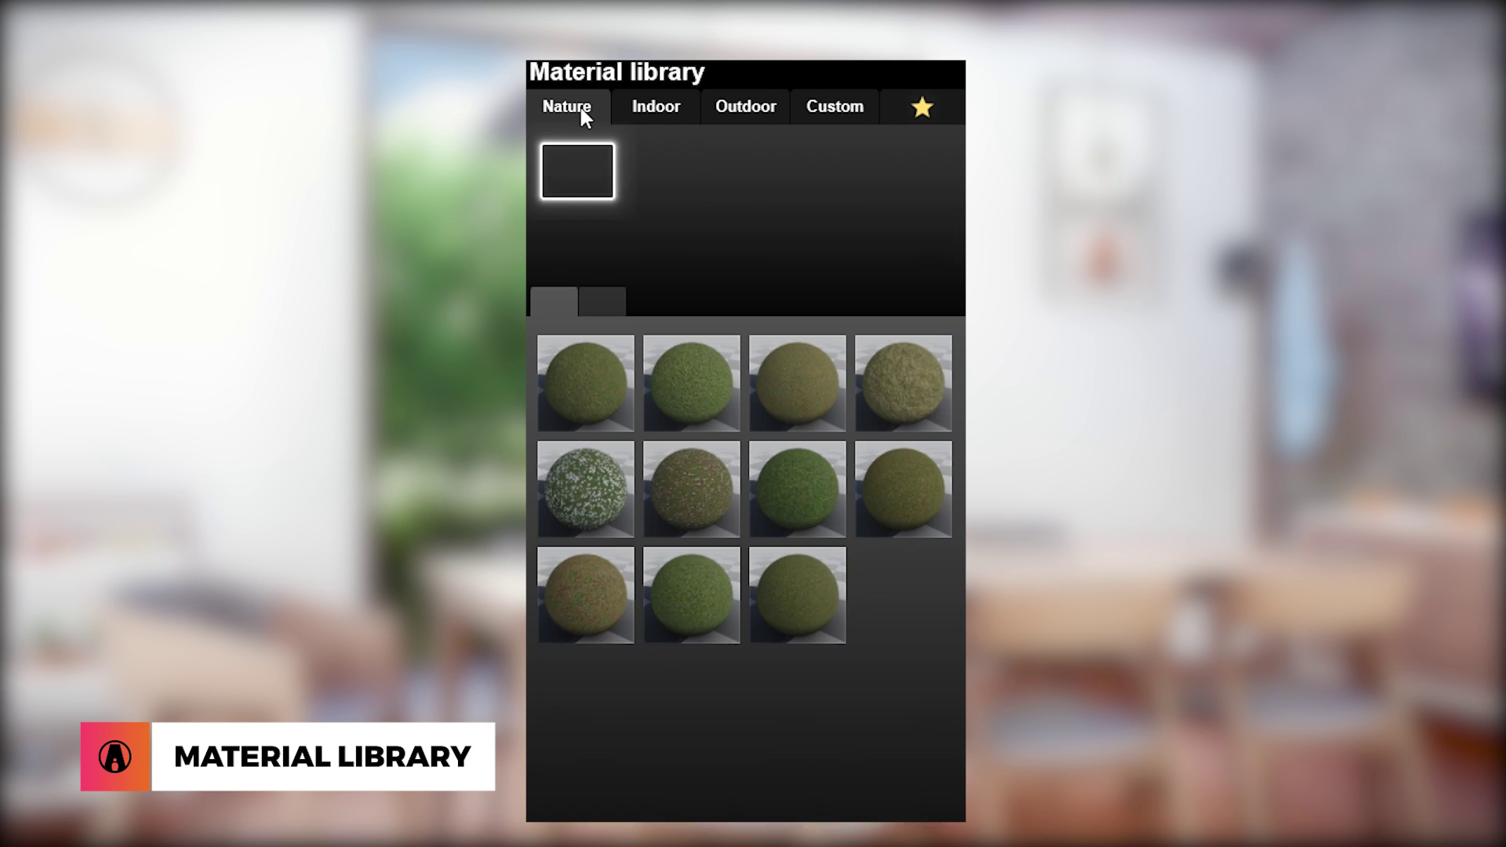
left_click(672, 111)
left_click(760, 109)
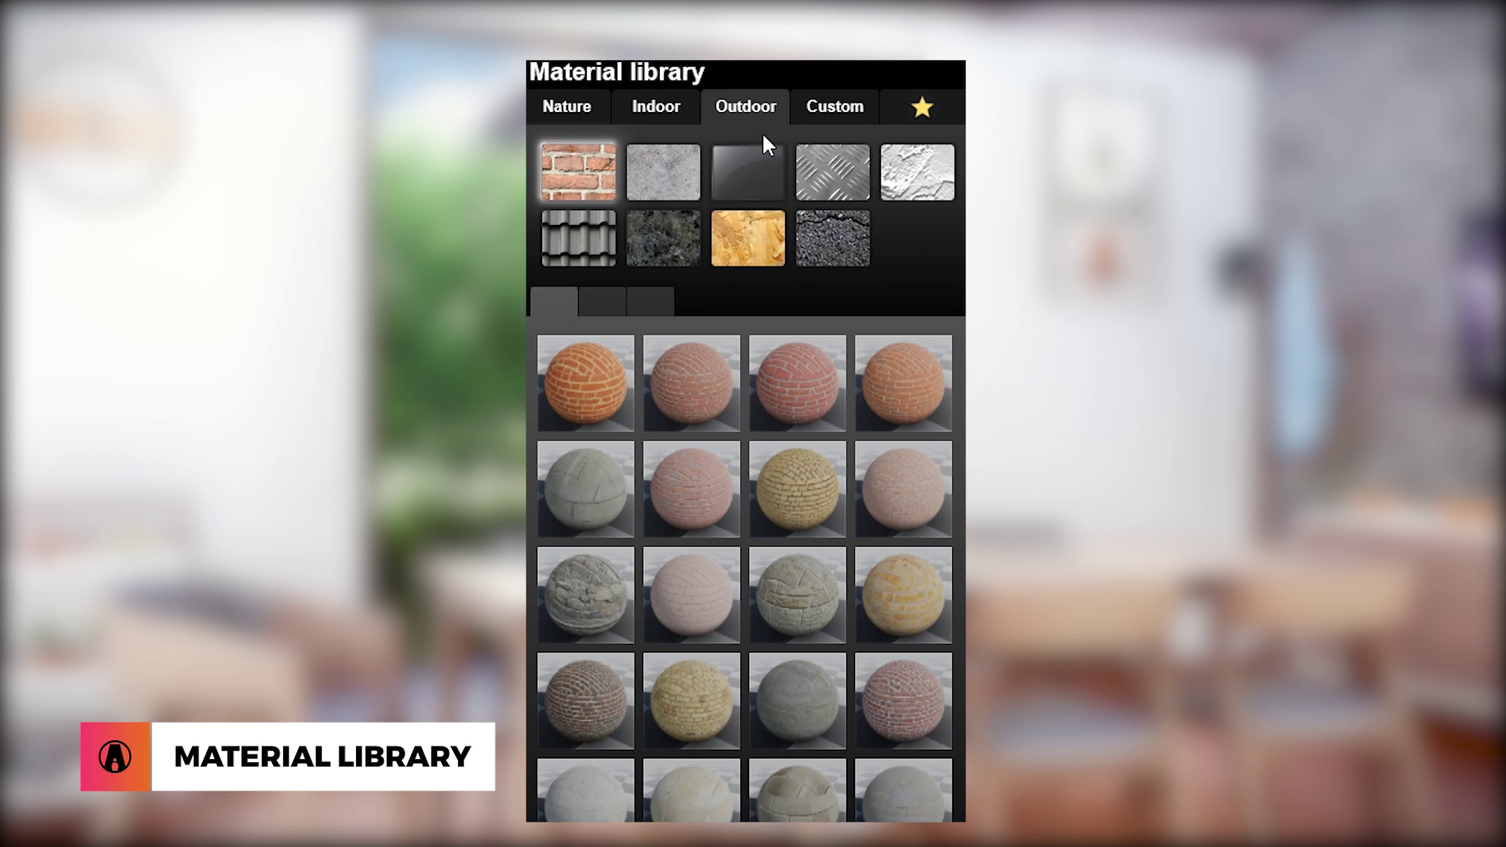
left_click(748, 238)
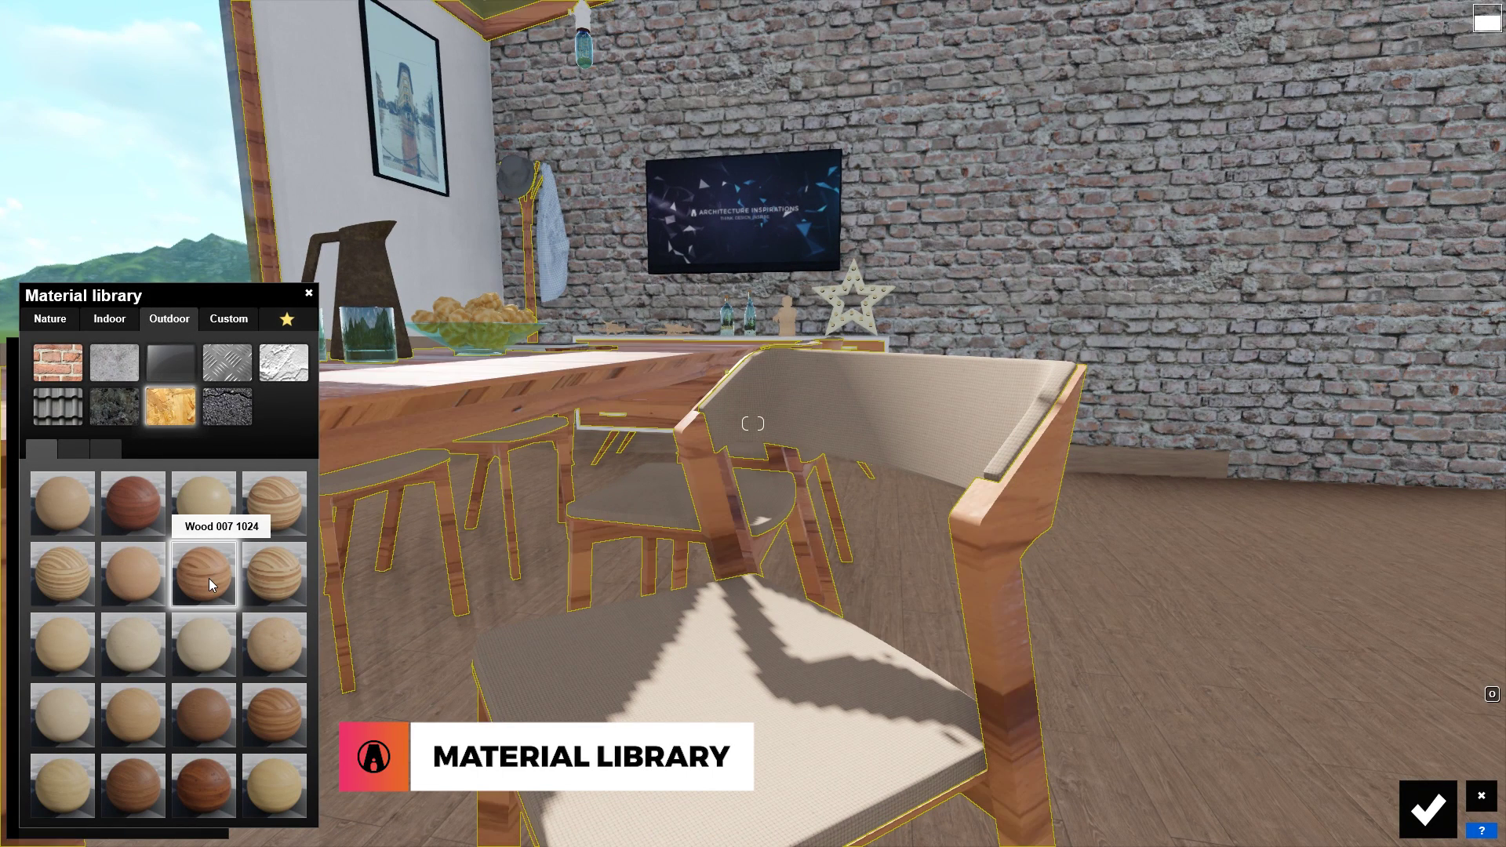
left_click(215, 665)
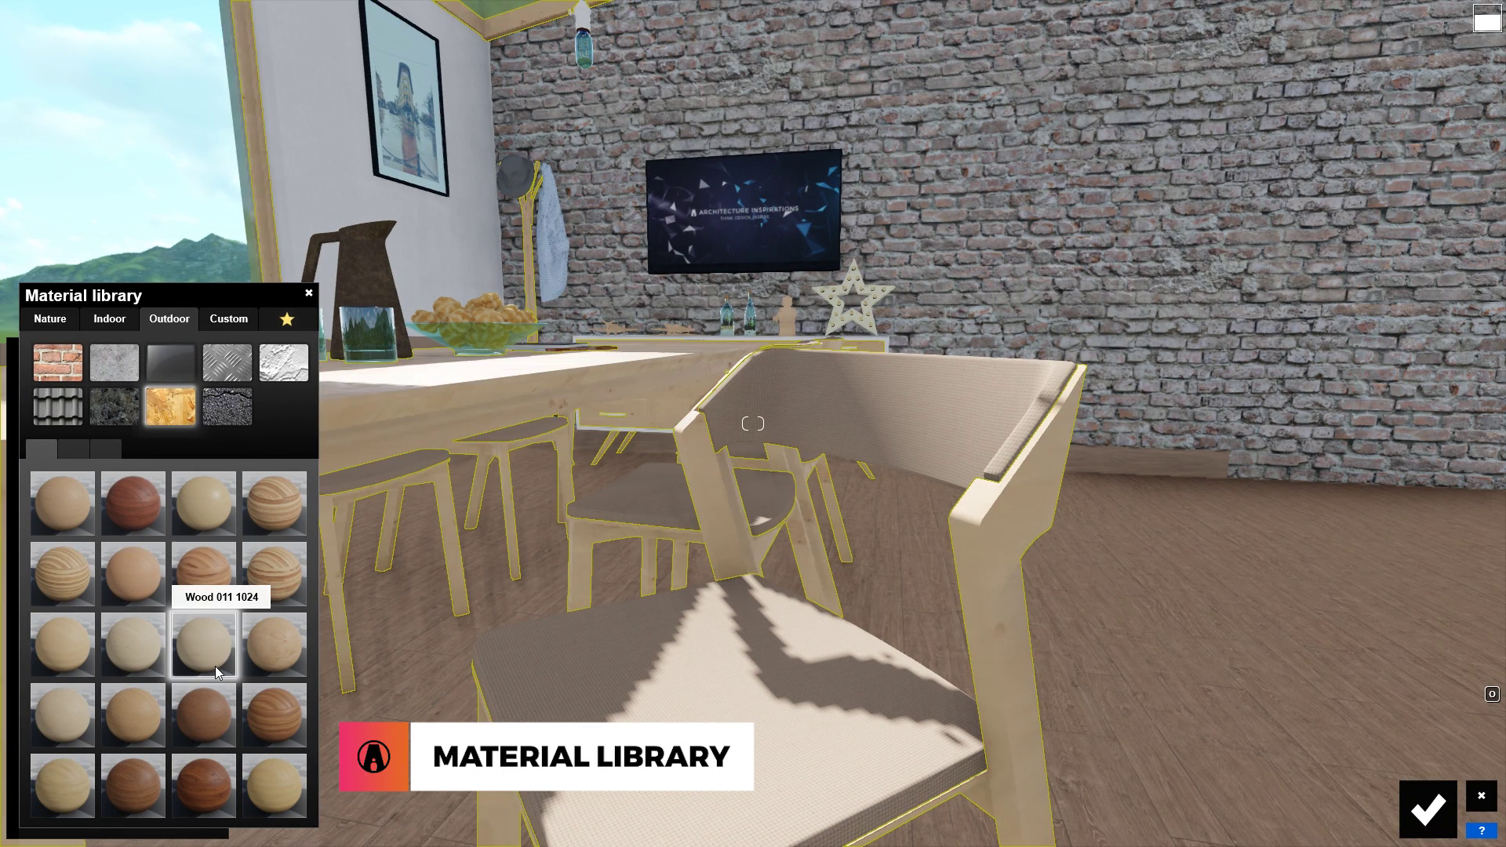
left_click(141, 511)
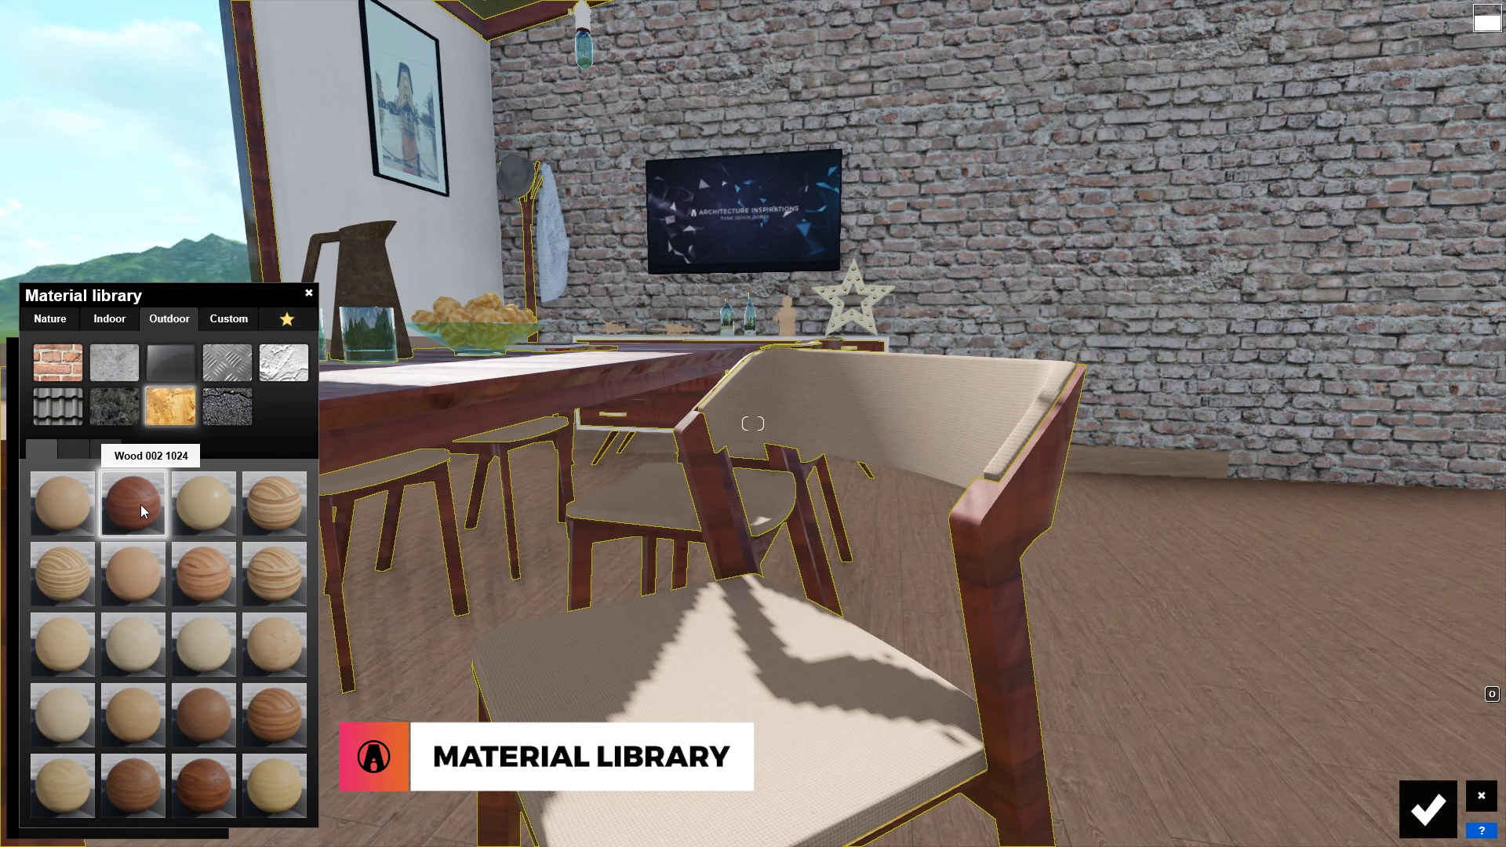
left_click(270, 517)
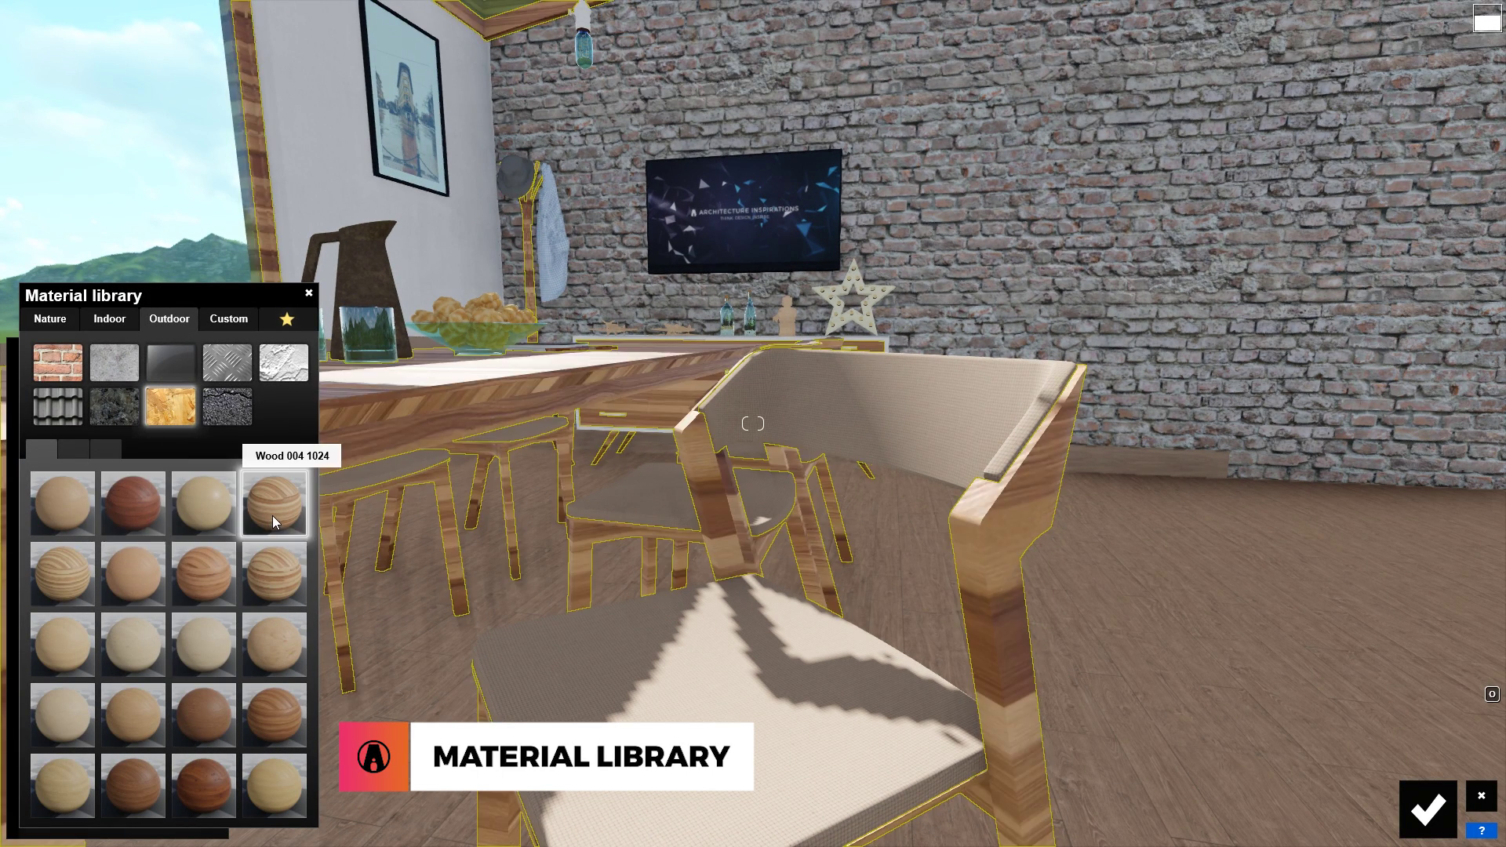
left_click(233, 323)
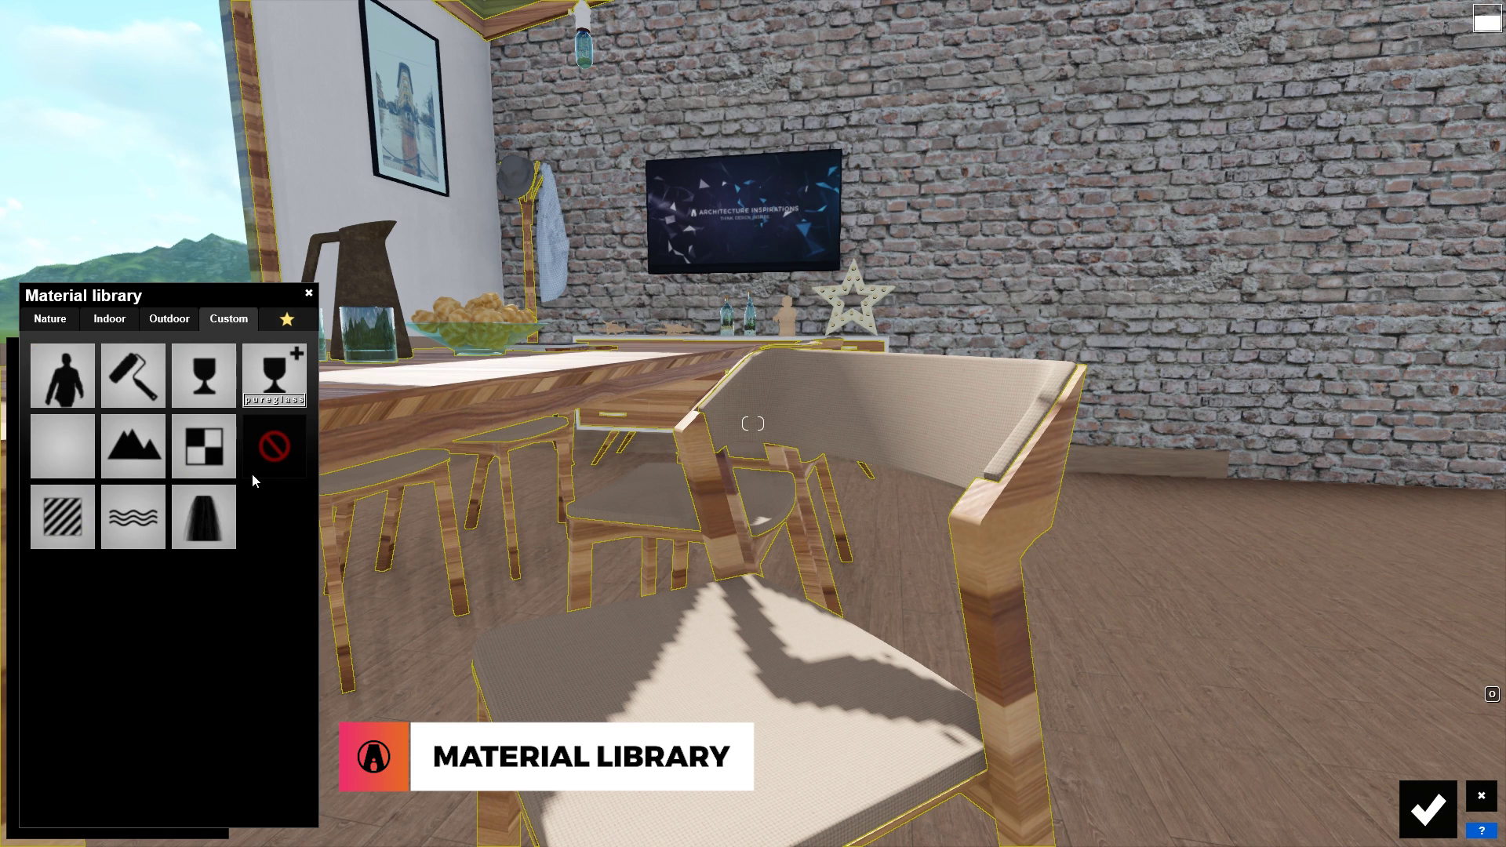
left_click(276, 452)
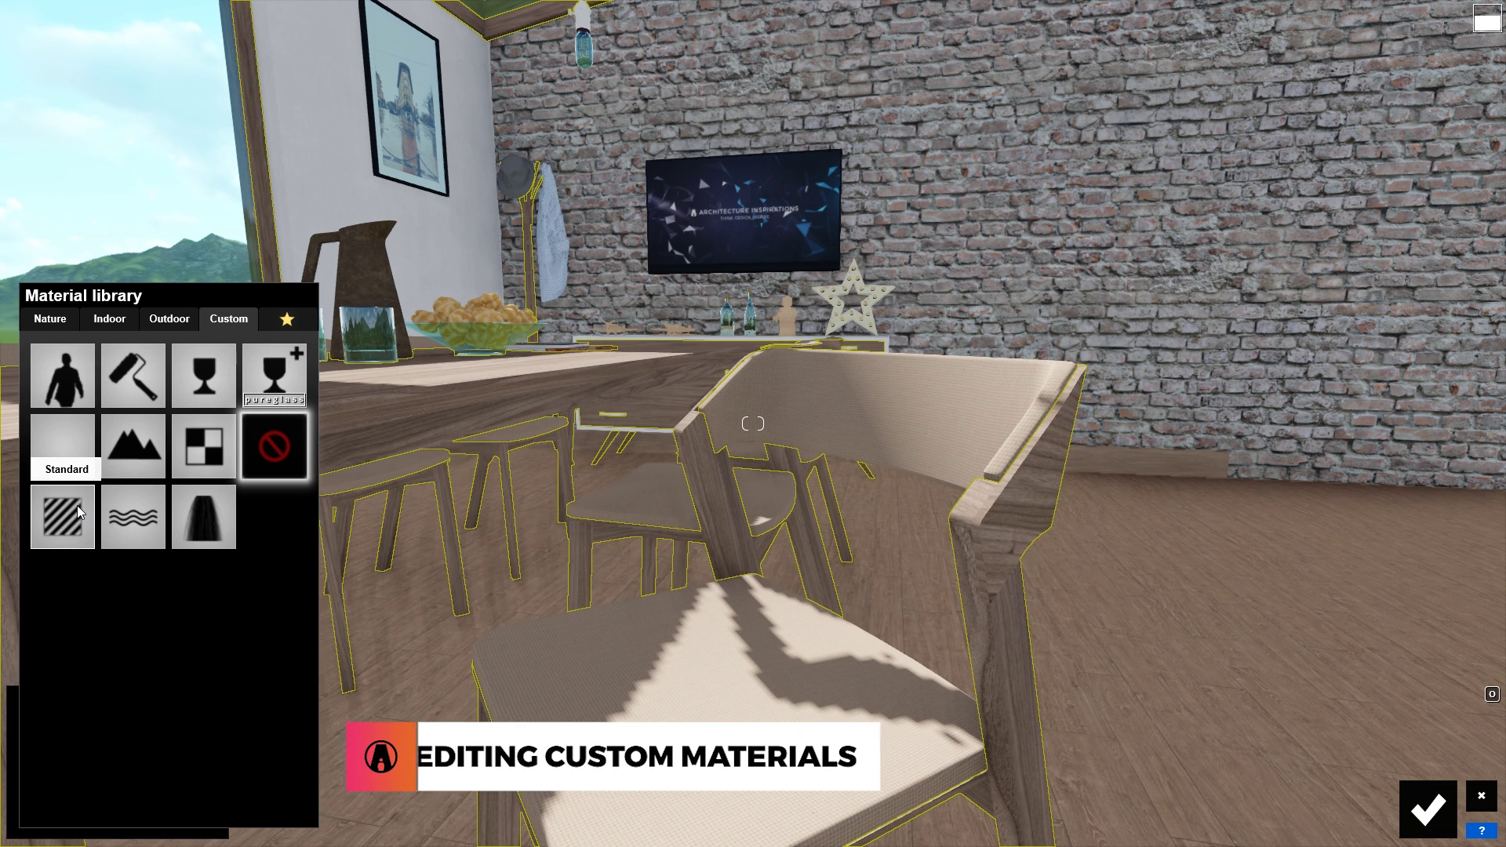
- Apply the Custom Standard material to the chair wood and bring up its settings
left_click(77, 507)
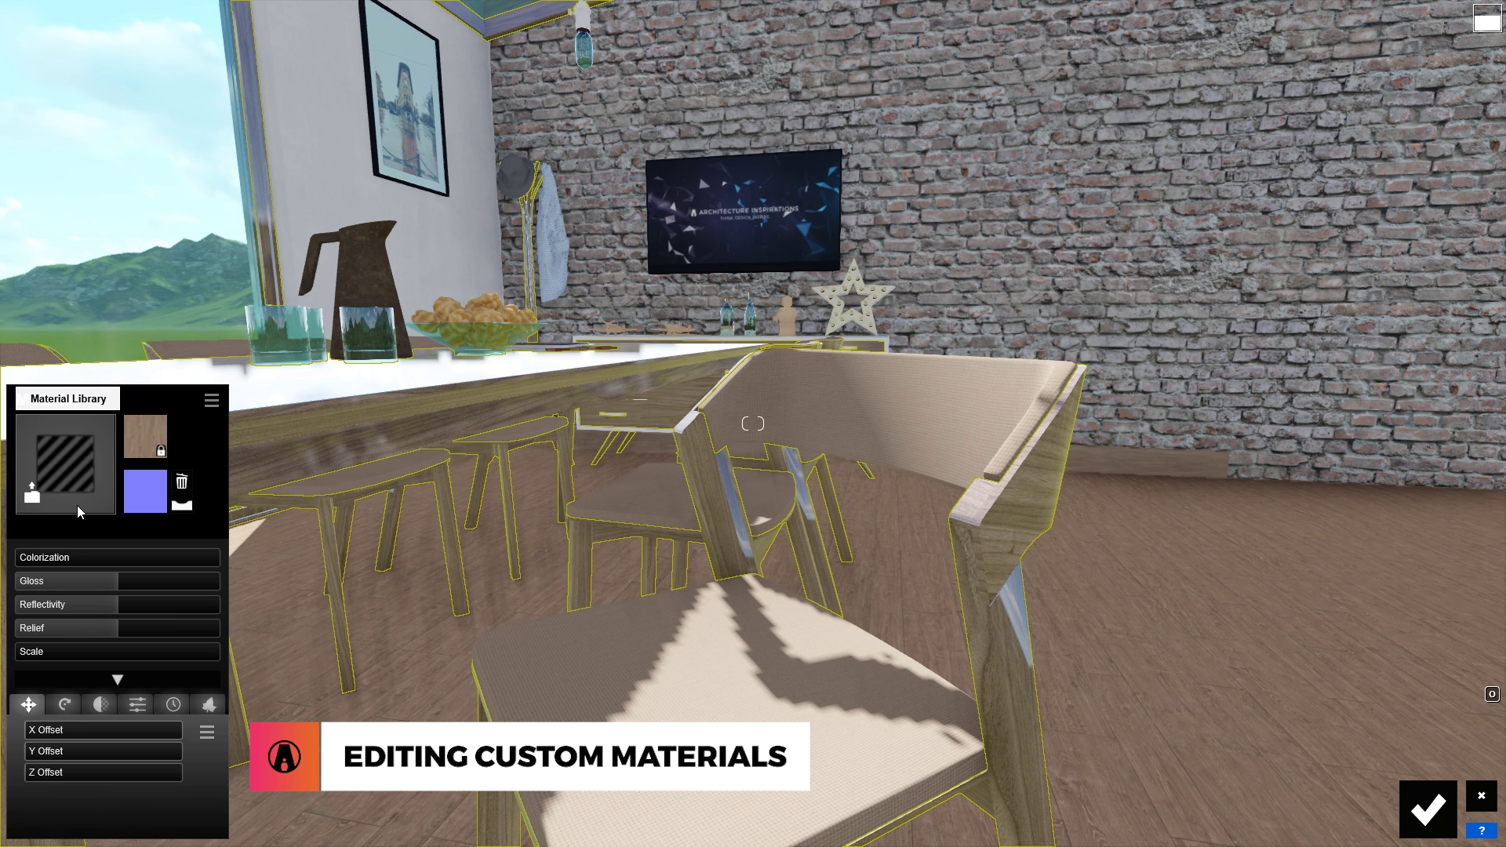
left_click(73, 505)
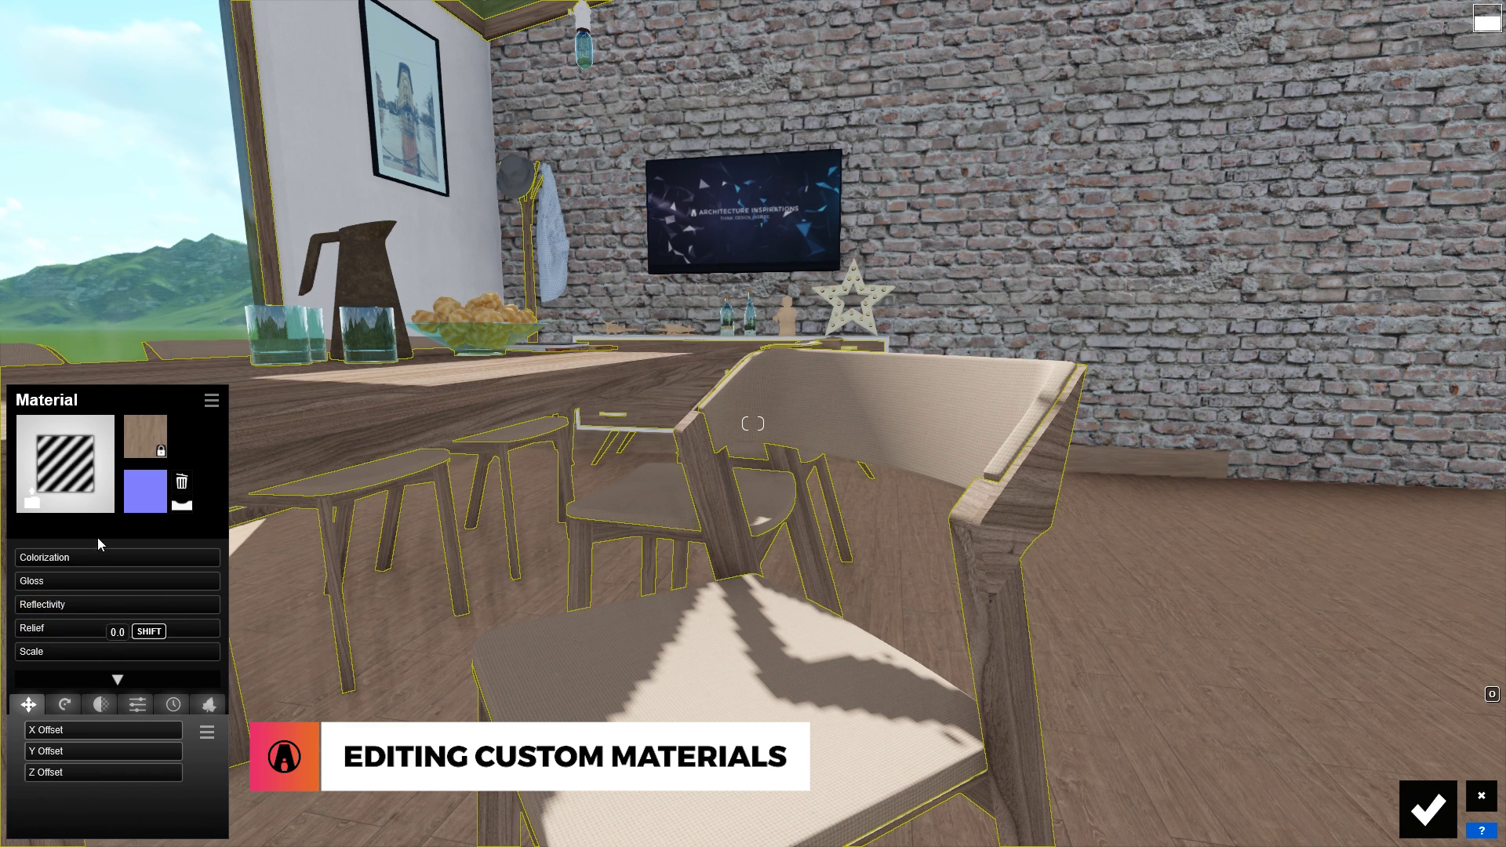
- Leave the normal map unset and raise the chair wood's Relief to 2.0 and Colorization to 1.0
left_click(149, 492)
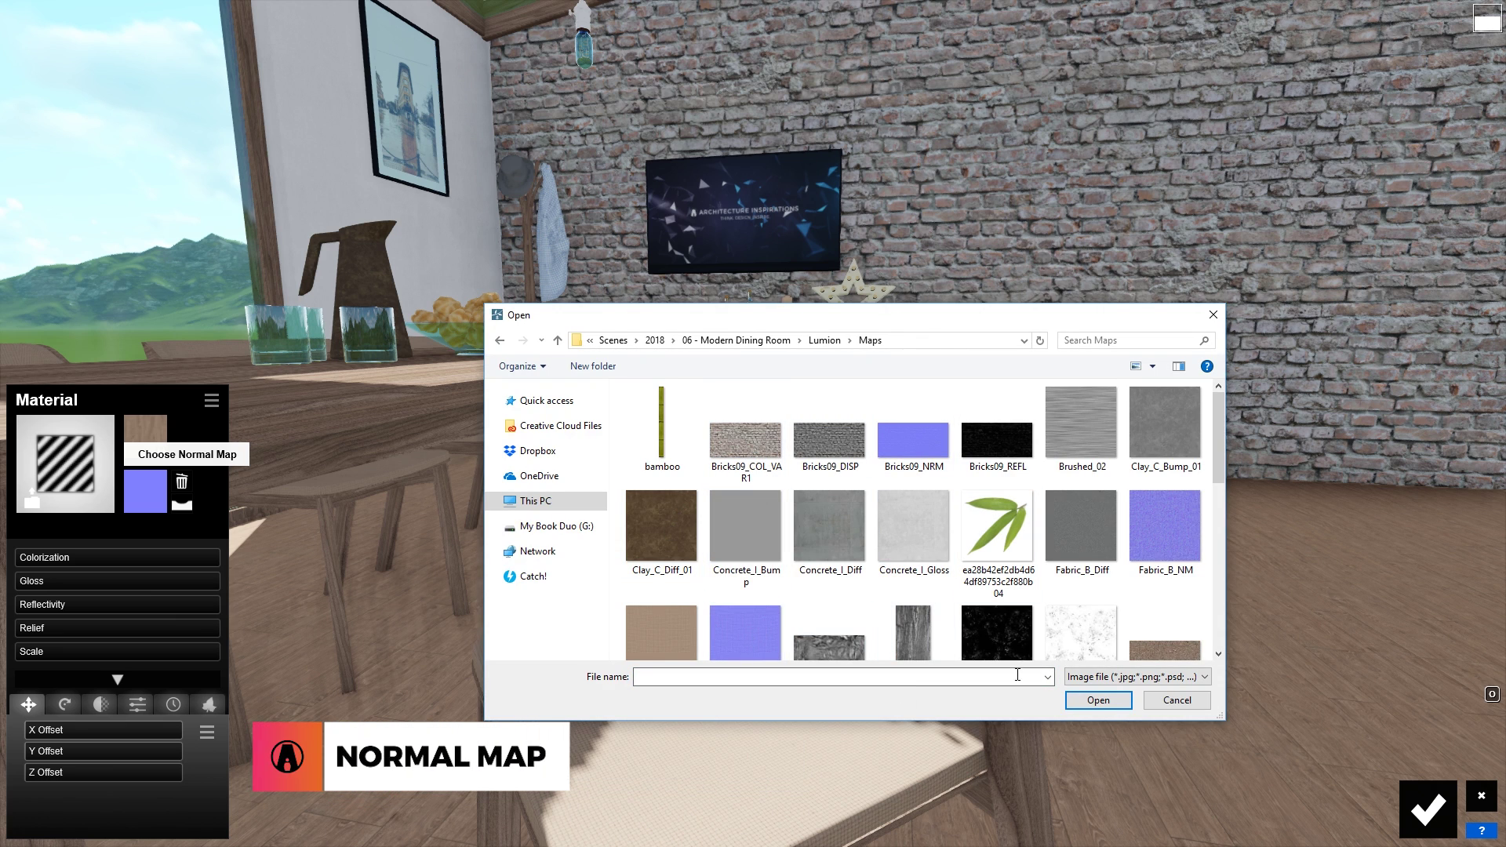
left_click(1176, 702)
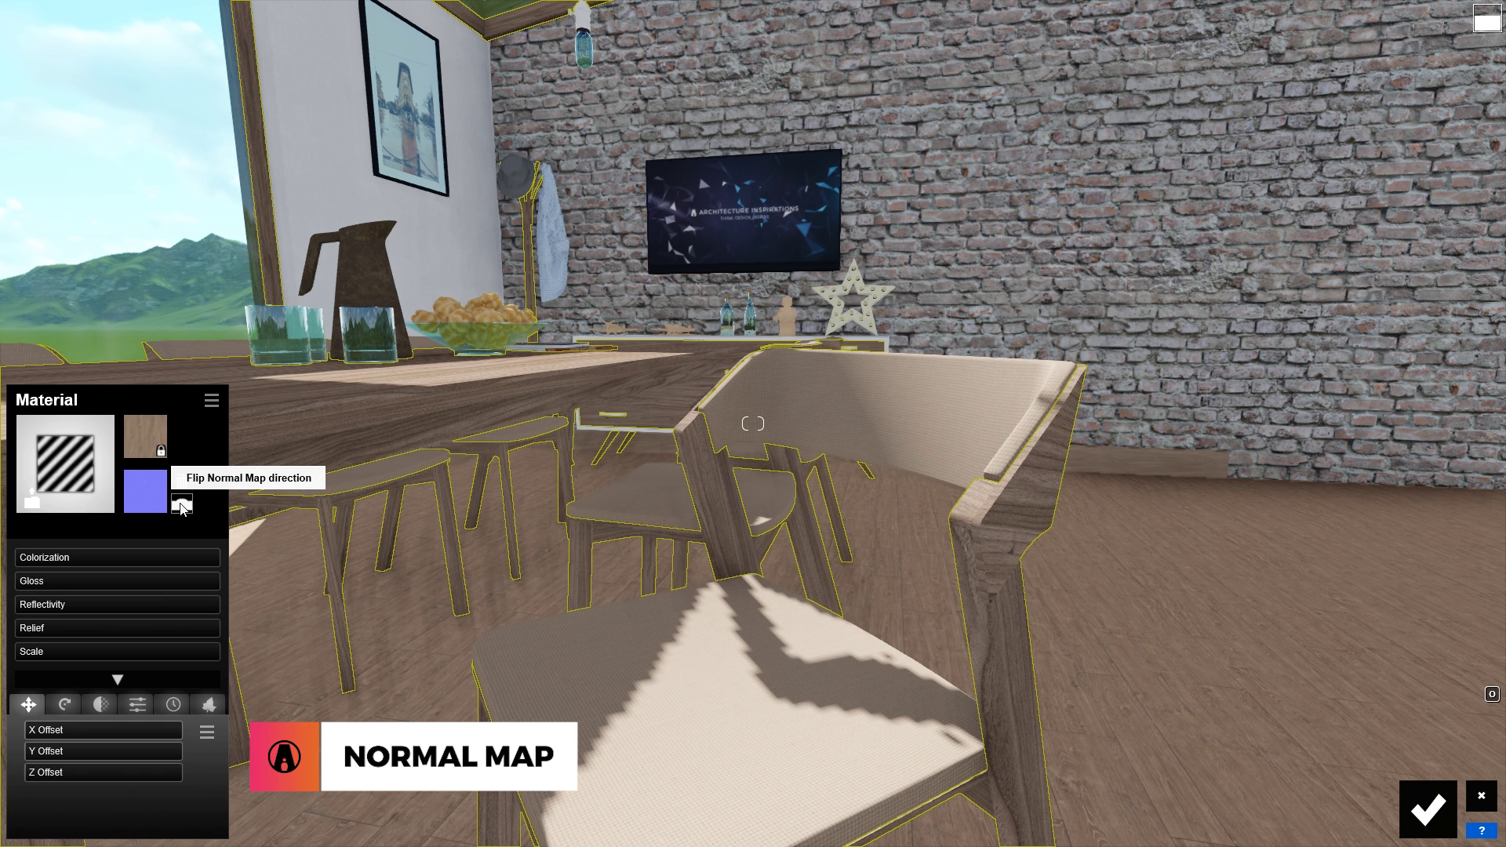
left_click(24, 631)
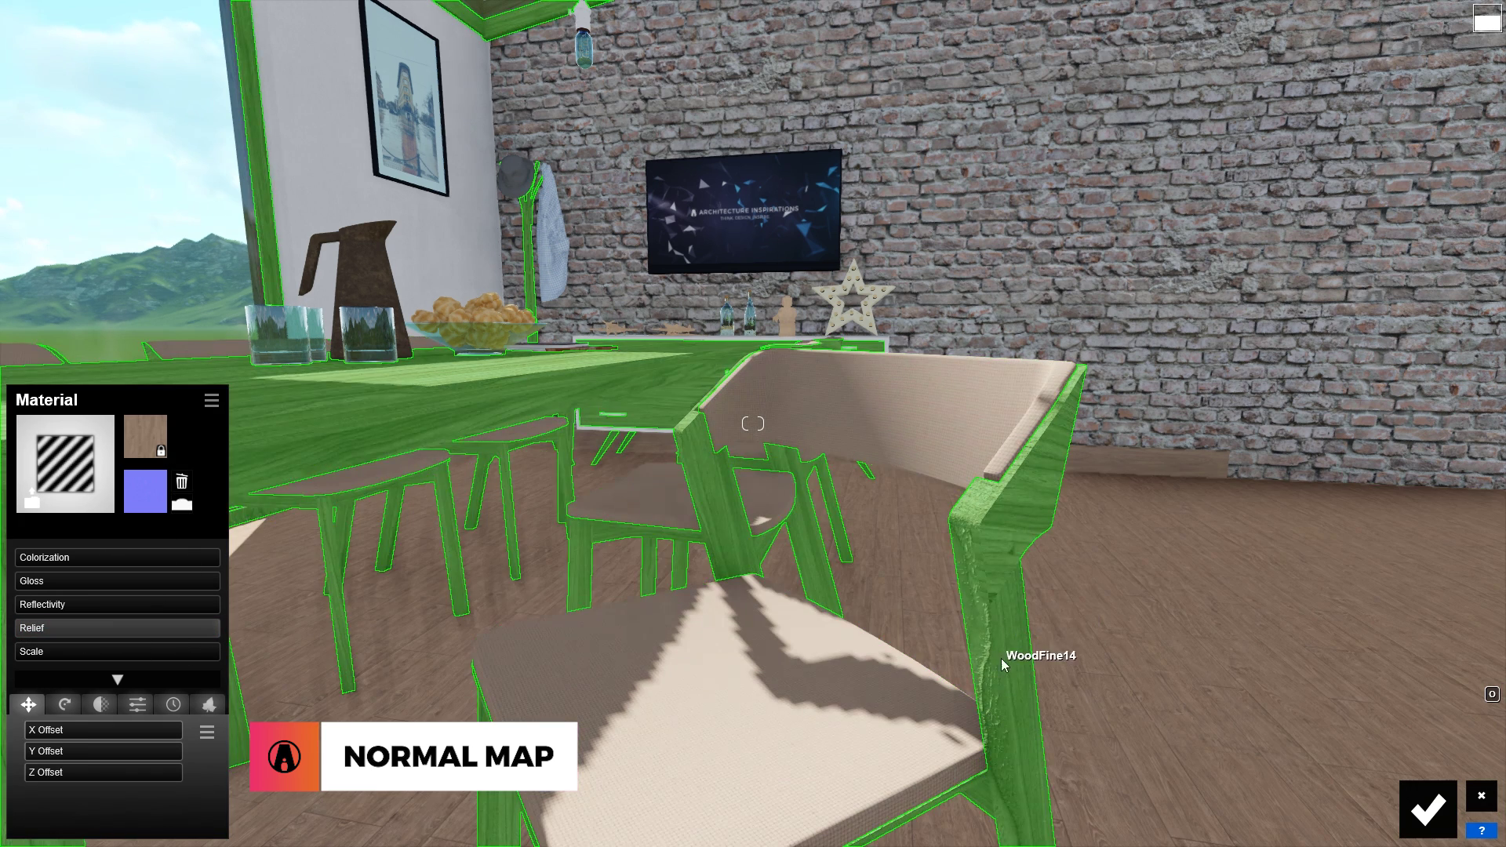
left_click_drag(1004, 665, 235, 470)
mouse_move(196, 629)
left_mouse_down()
mouse_move(238, 649)
mouse_move(180, 604)
left_mouse_up()
left_click_drag(25, 561, 350, 596)
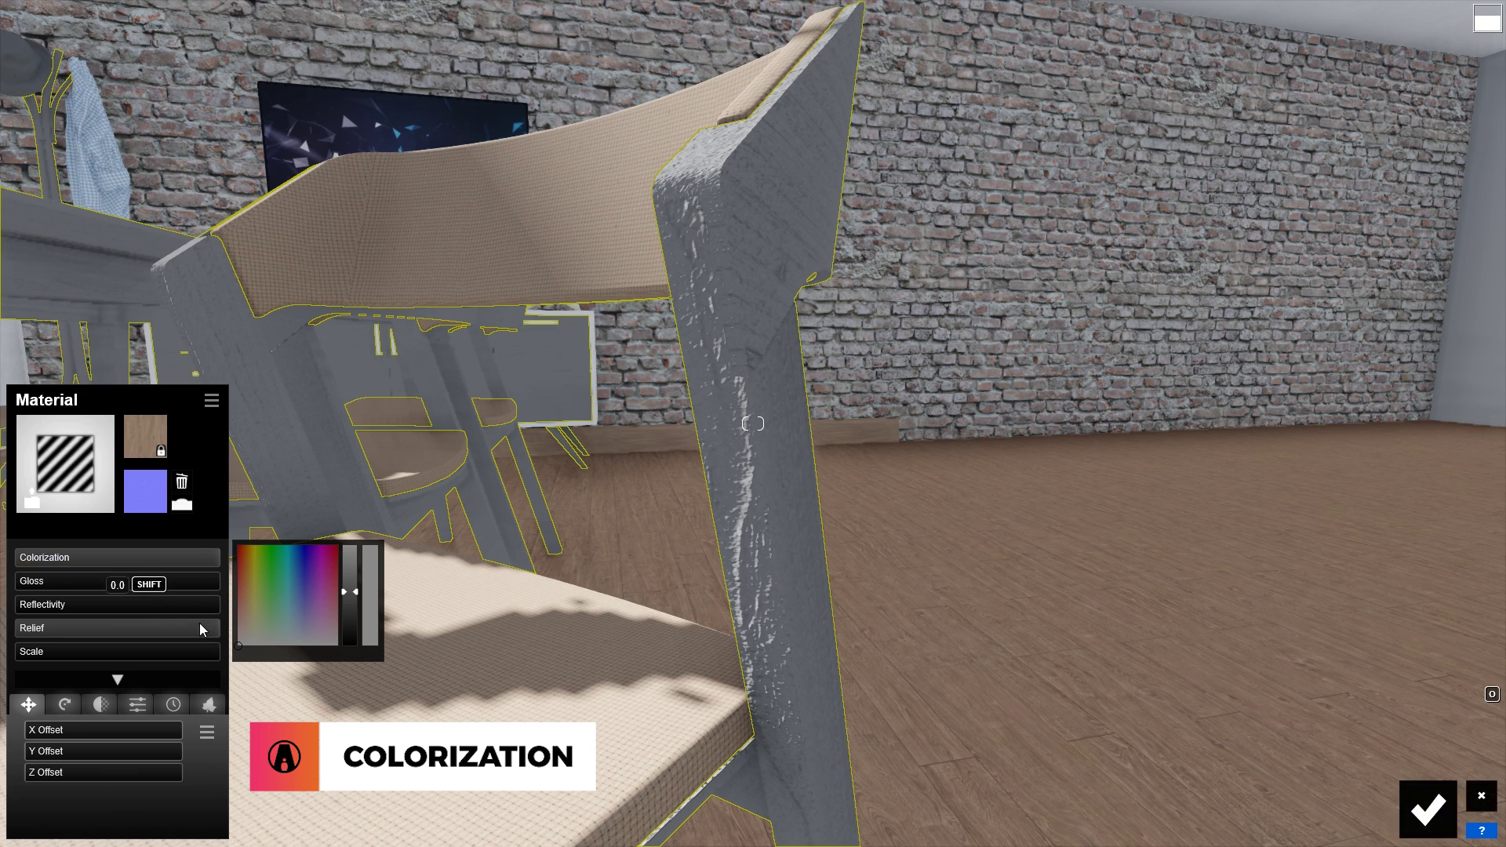
- Set the chair wood's Relief to 0.9 and toggle Flip Normal Map direction on and back off
left_click_drag(215, 620, 292, 648)
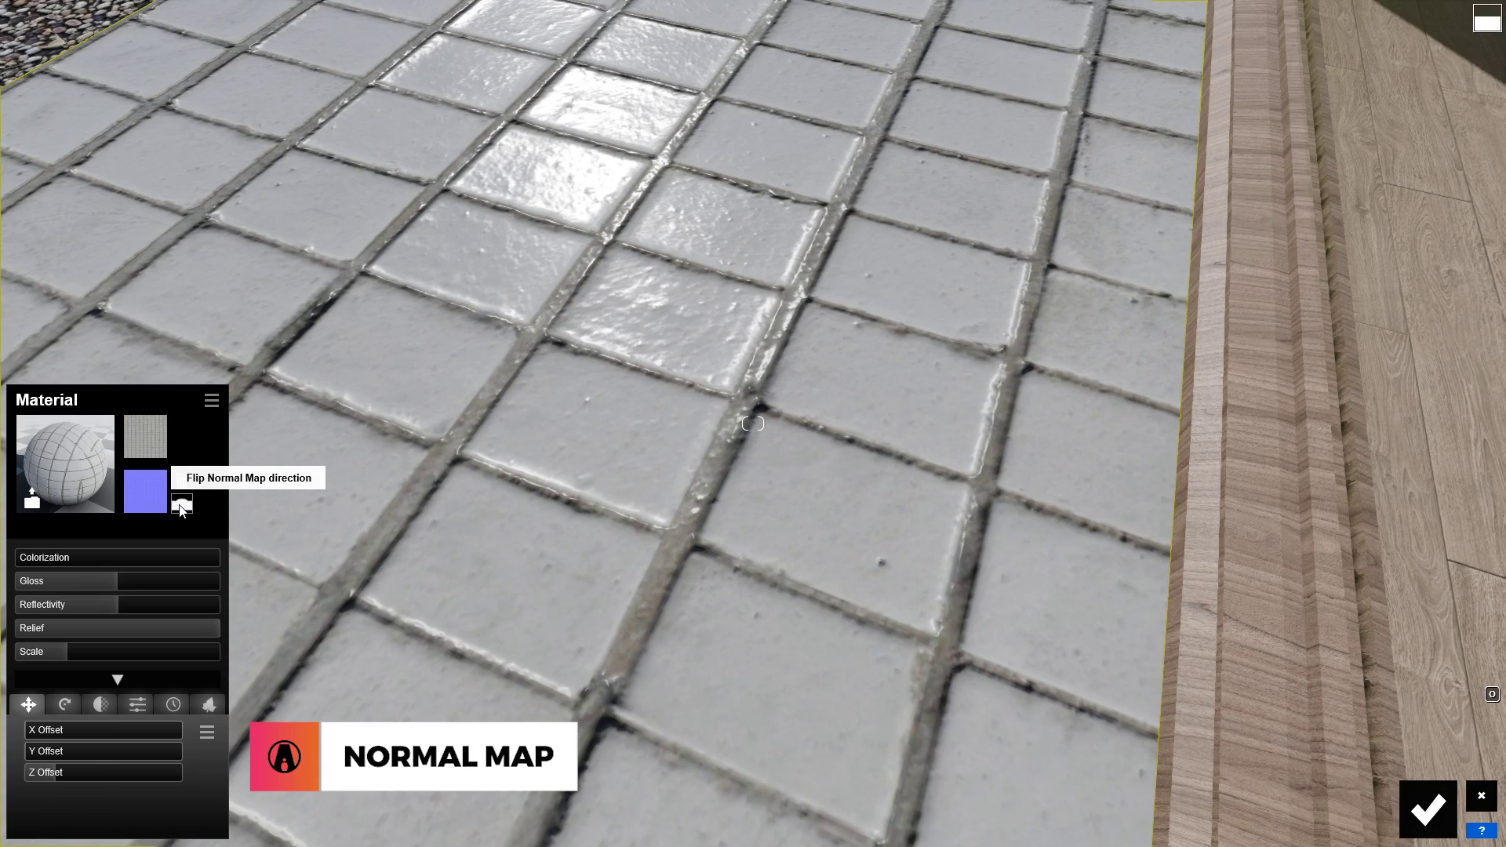
left_click(181, 507)
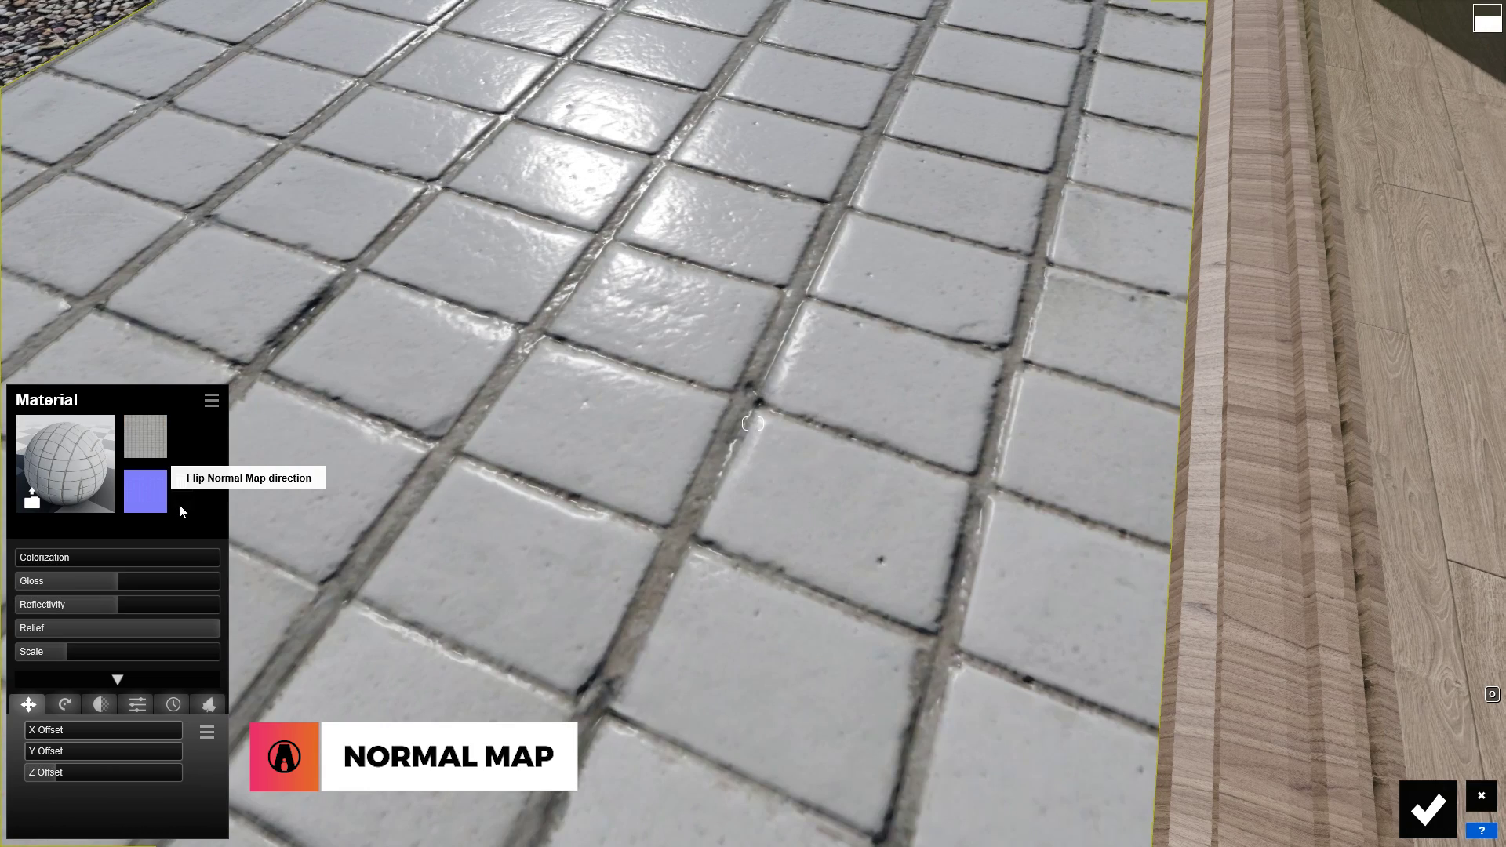
left_click(180, 506)
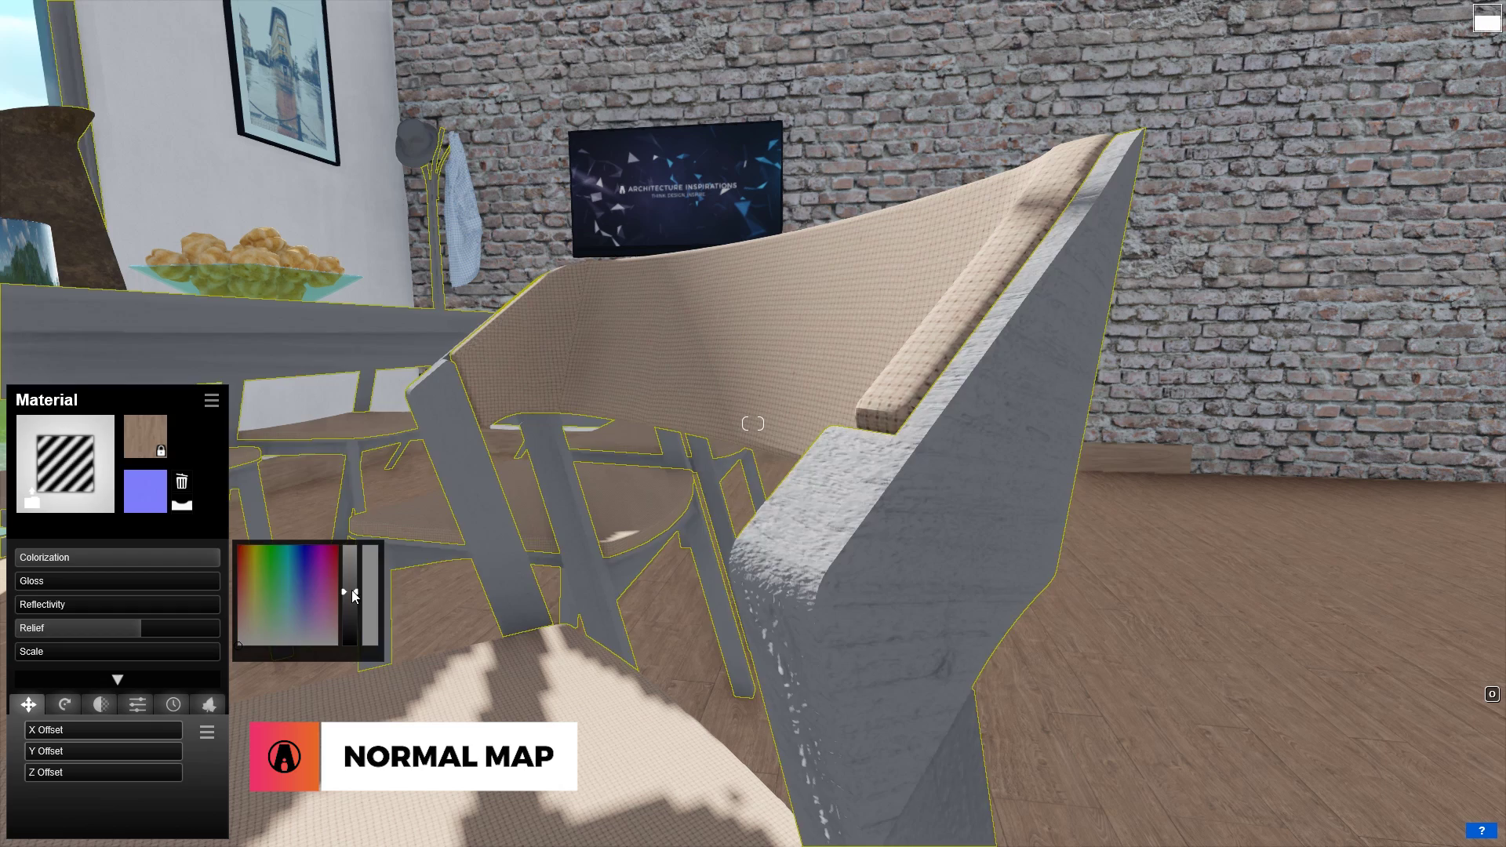
- Reset Colorization to 0, set Relief to 1.1, adjust gloss, and lower reflectivity
left_click_drag(357, 617, 357, 595)
left_click_drag(171, 634, 104, 657)
left_click_drag(205, 562, 17, 562)
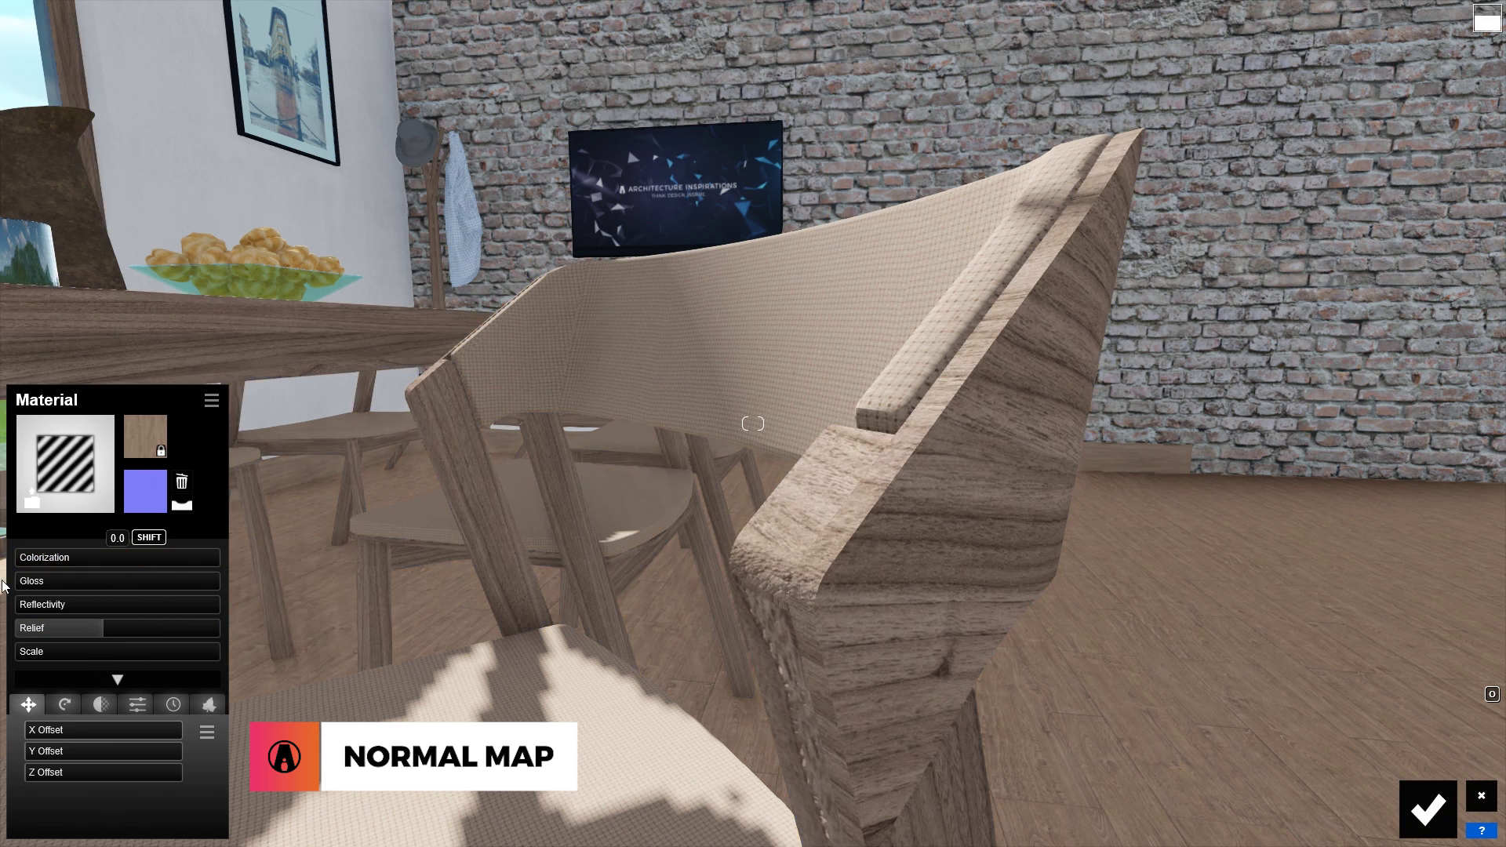
mouse_move(118, 629)
left_mouse_down()
mouse_move(135, 611)
mouse_move(193, 615)
mouse_move(118, 625)
mouse_move(73, 589)
mouse_move(97, 598)
left_mouse_up()
mouse_move(100, 604)
left_mouse_down()
mouse_move(120, 587)
mouse_move(68, 662)
mouse_move(35, 659)
mouse_move(232, 661)
mouse_move(20, 662)
left_mouse_up()
- Fine-tune the chair wood's reflectivity and tint it at about 0.4 colorization
left_click(111, 628)
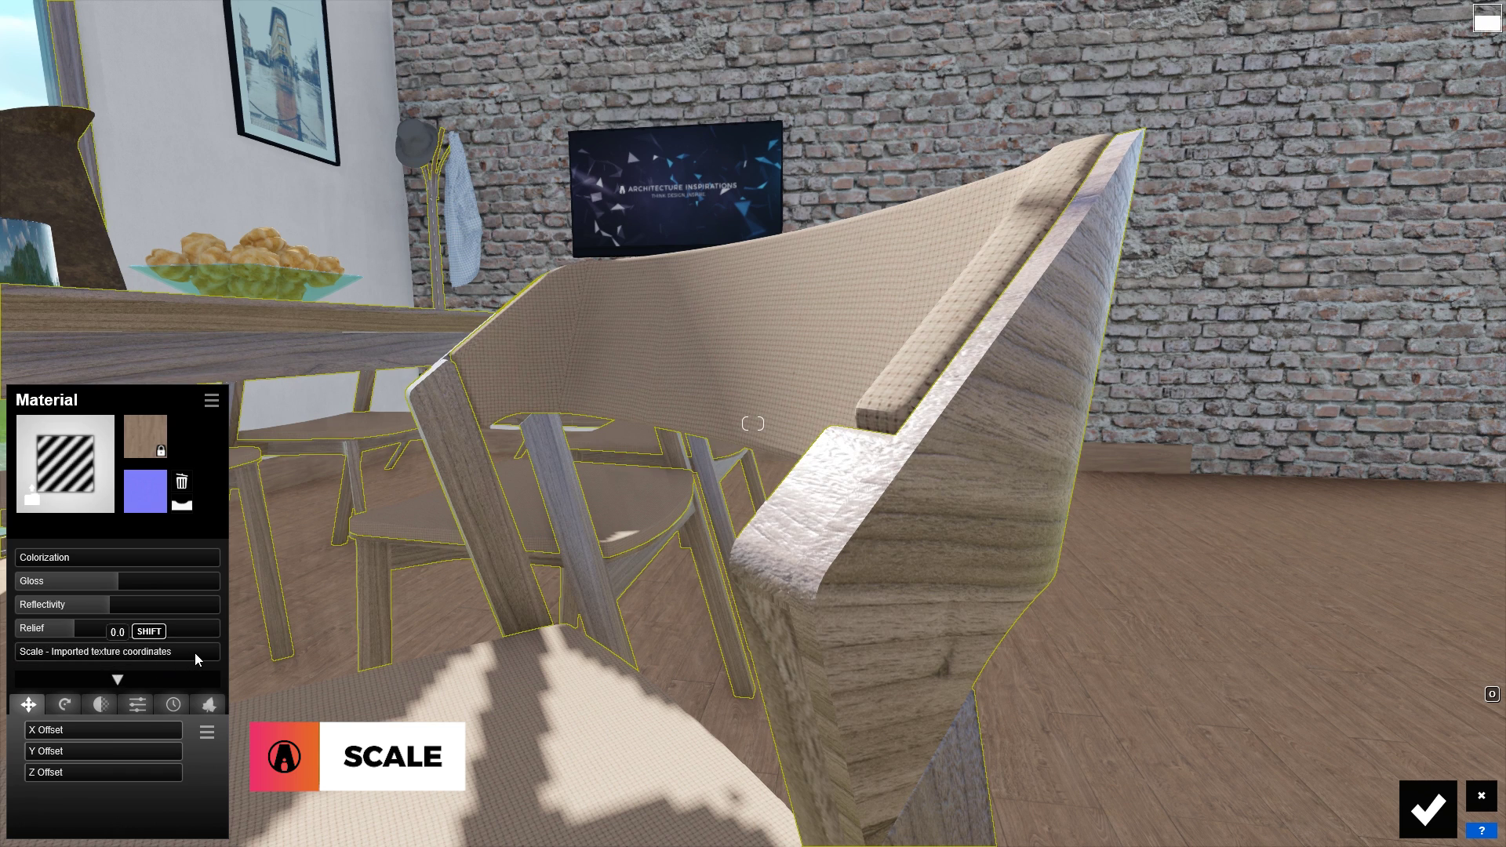
left_click(101, 558)
left_click(137, 570)
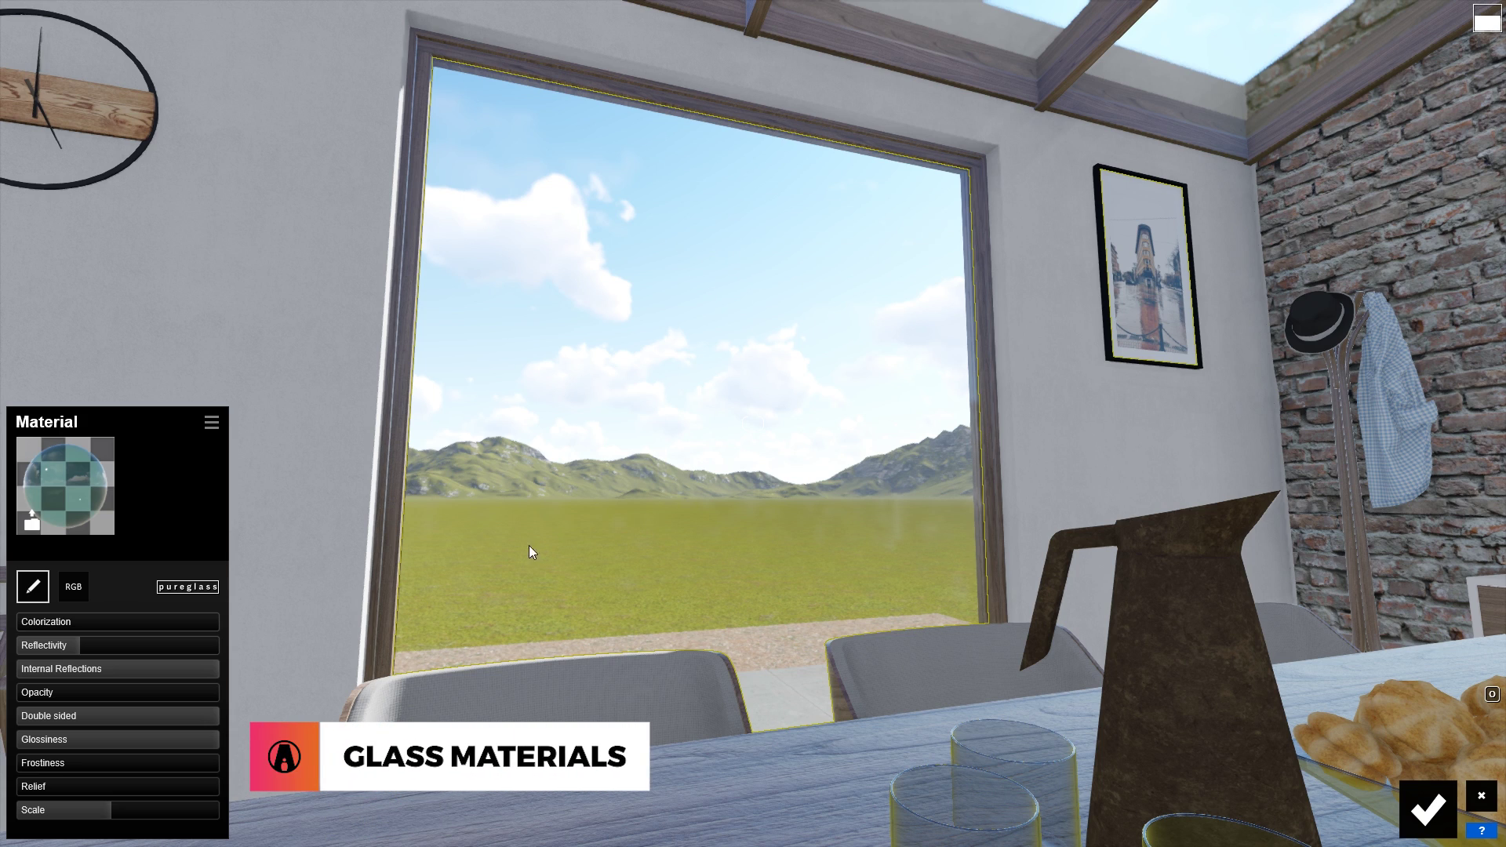
- Apply Milky Glass 004 from Indoor > Glass to the window, after previewing Milky Glass 003
left_click(77, 480)
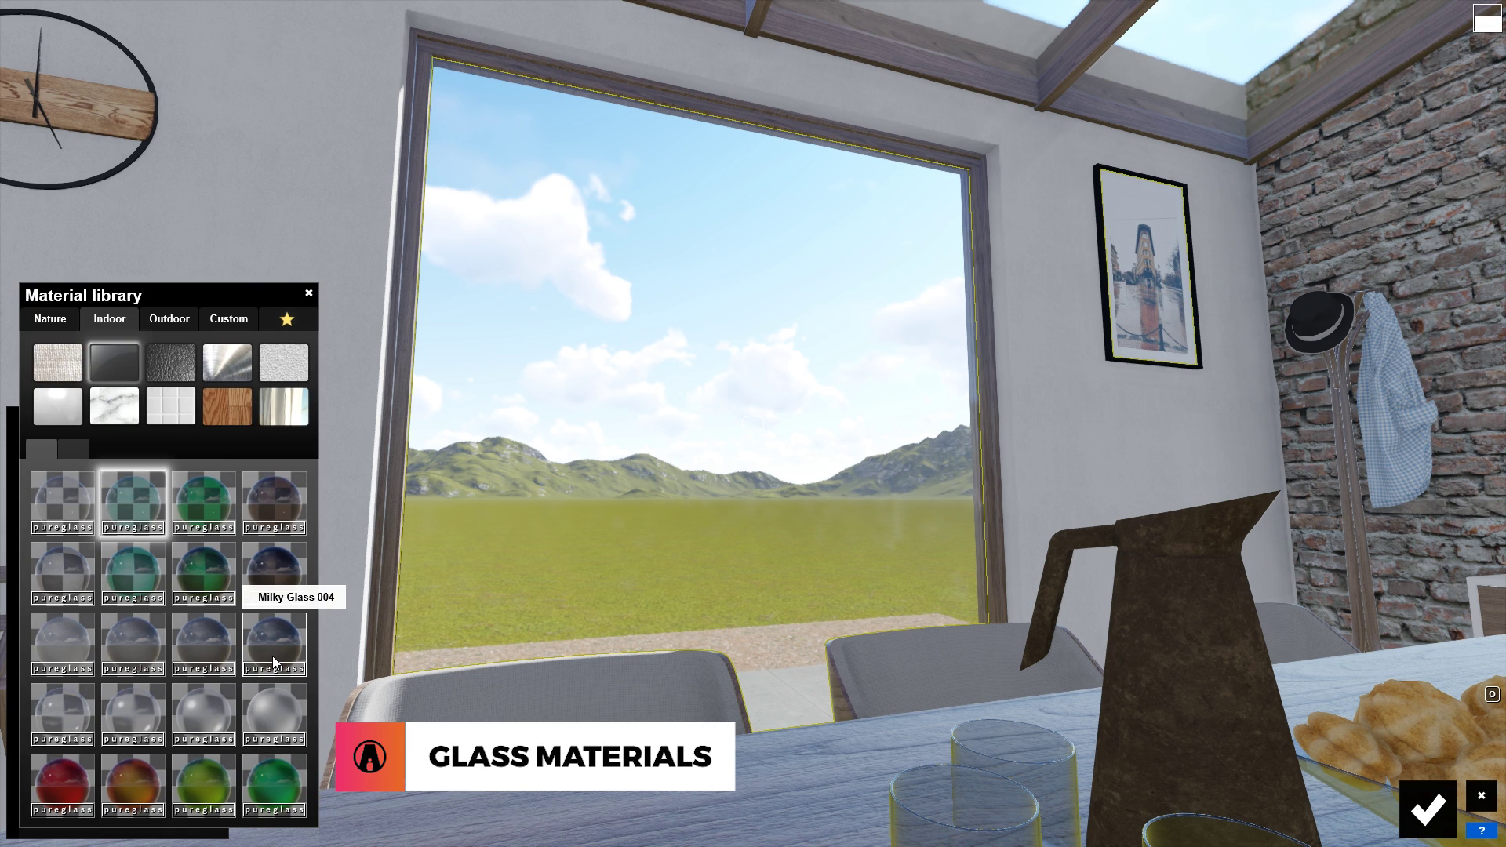
left_click(130, 646)
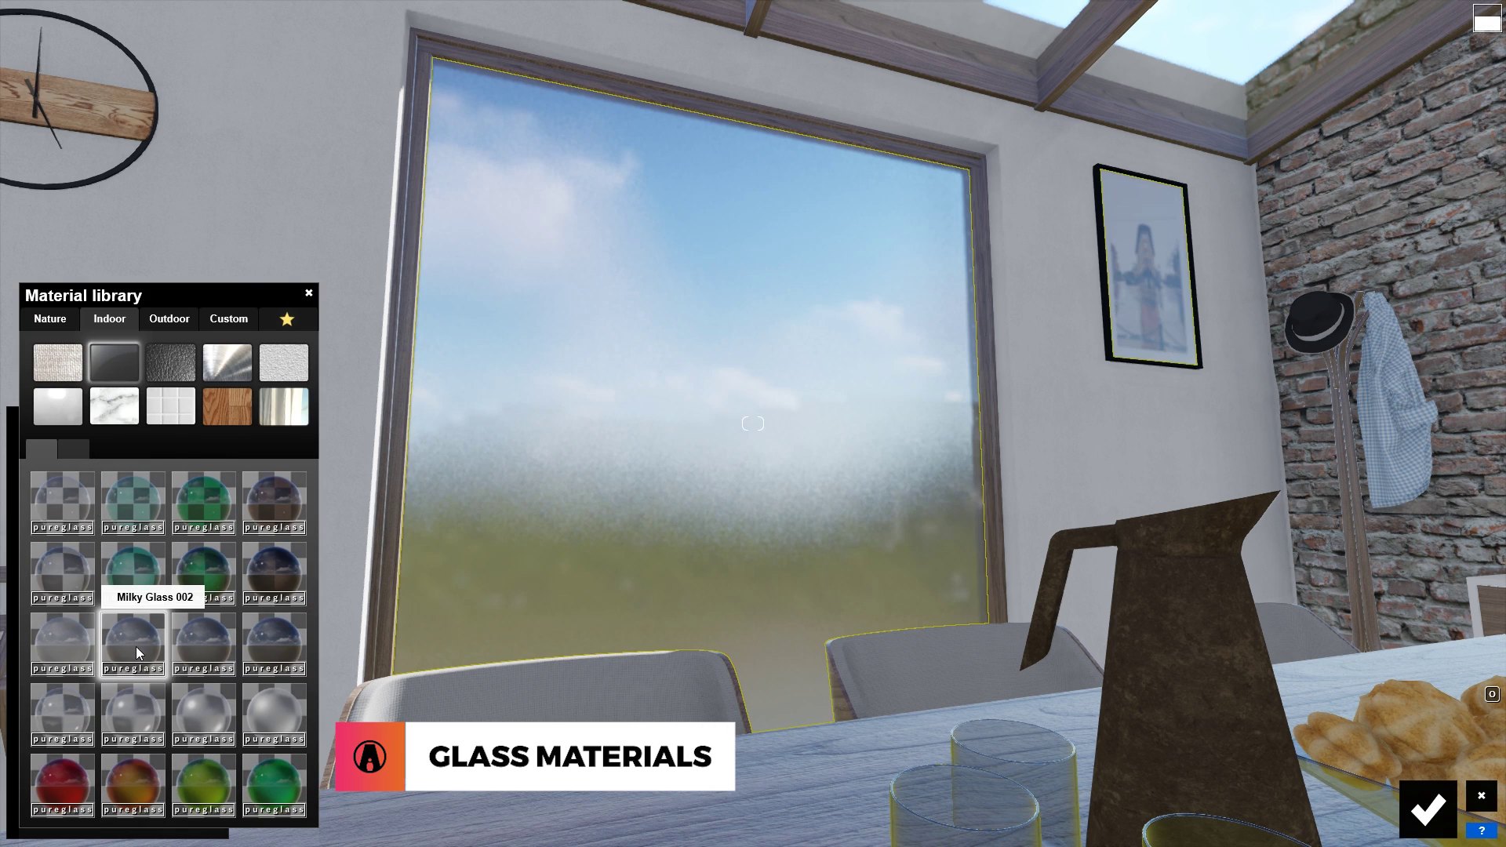
left_click(215, 645)
left_click(289, 640)
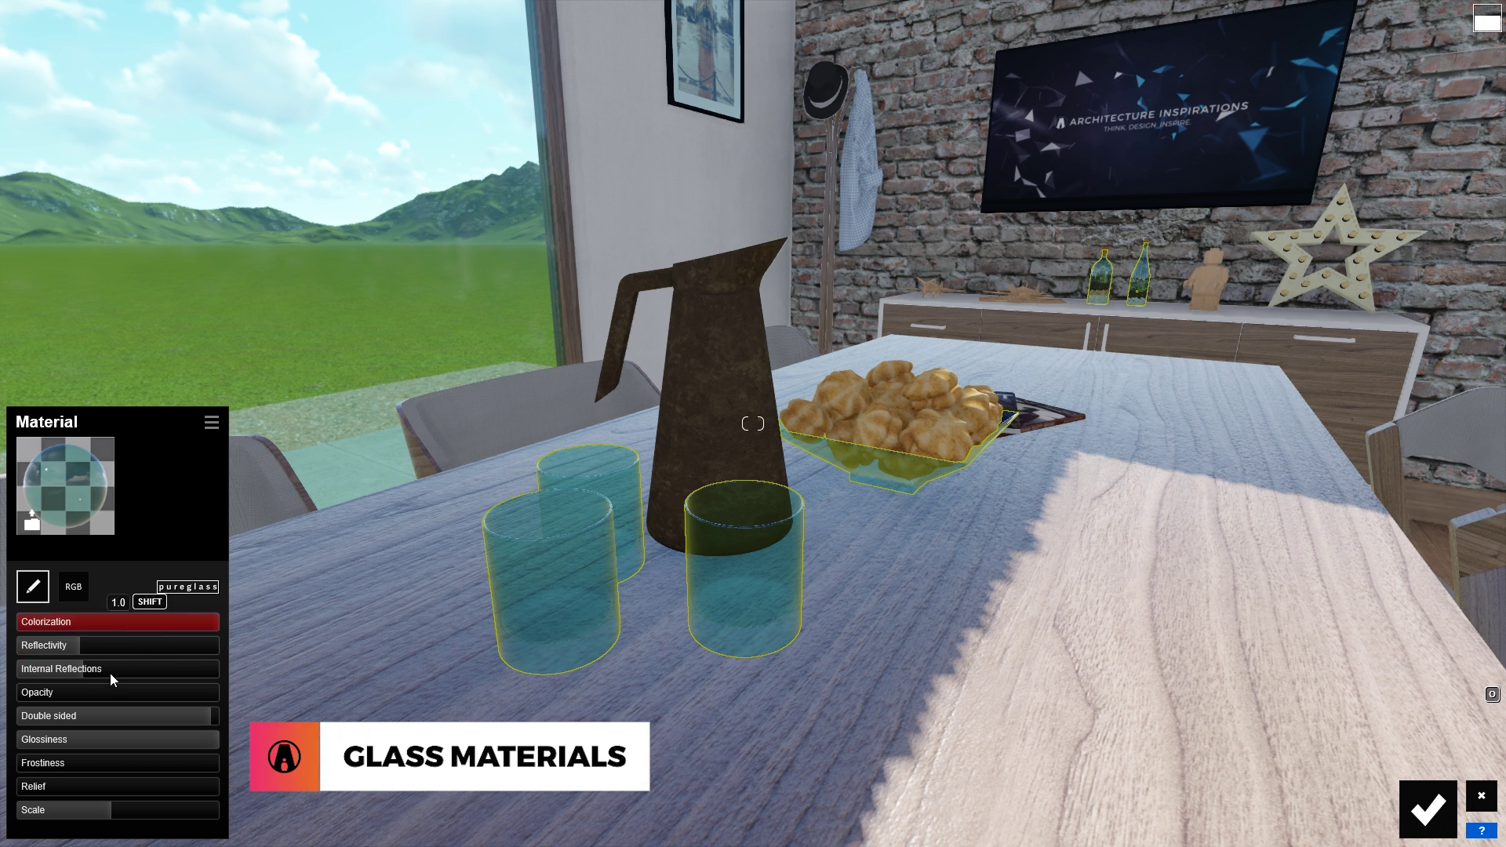
- Adjust the glasses' Internal Reflections and Double sided, zero Colorization, and pick a grey-blue RGB tint
left_click(86, 669)
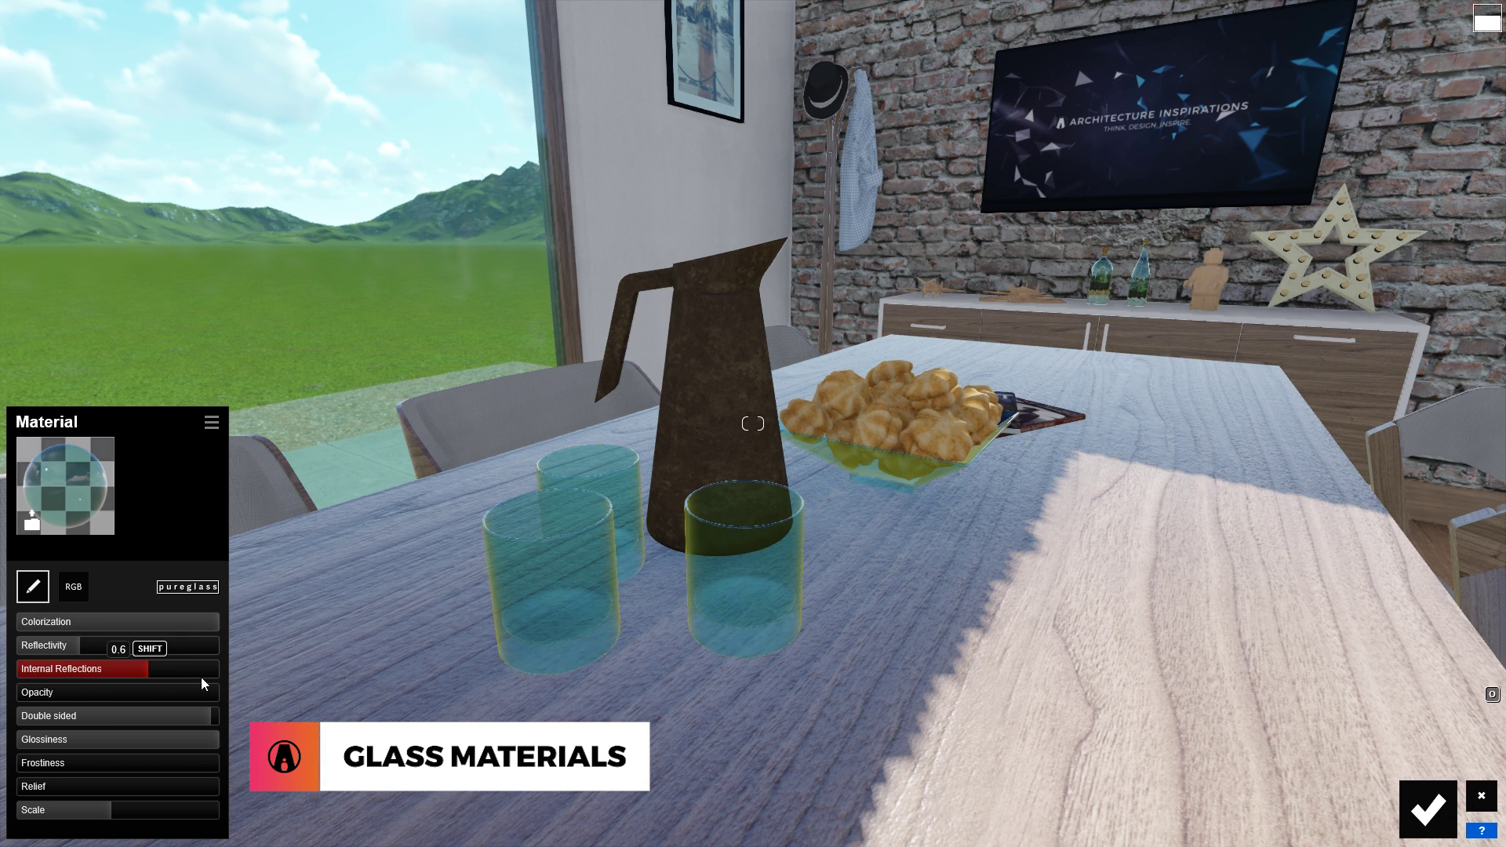
left_click(205, 714)
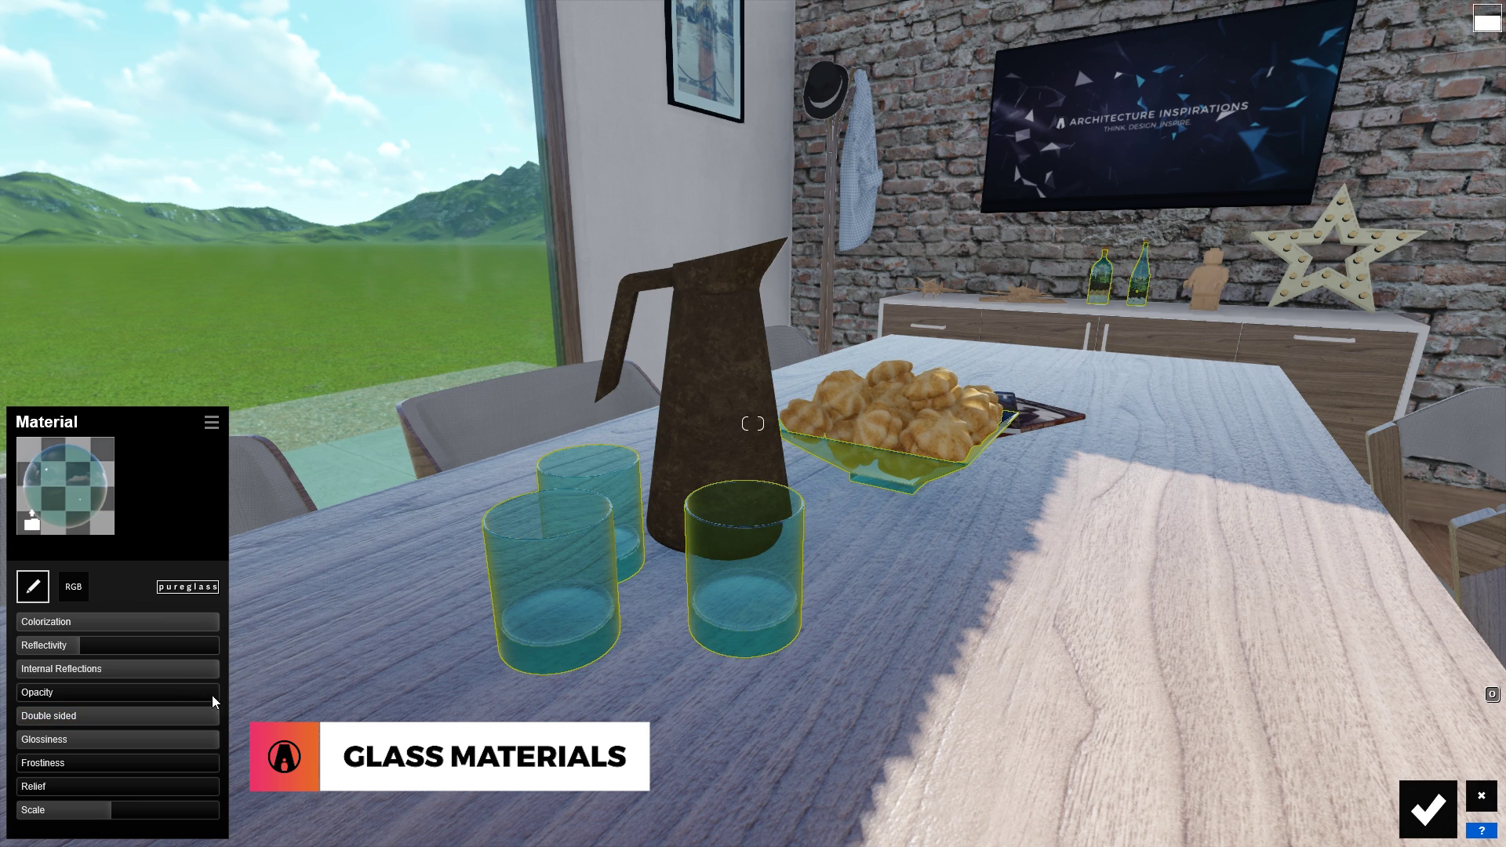
left_click_drag(179, 628, 80, 632)
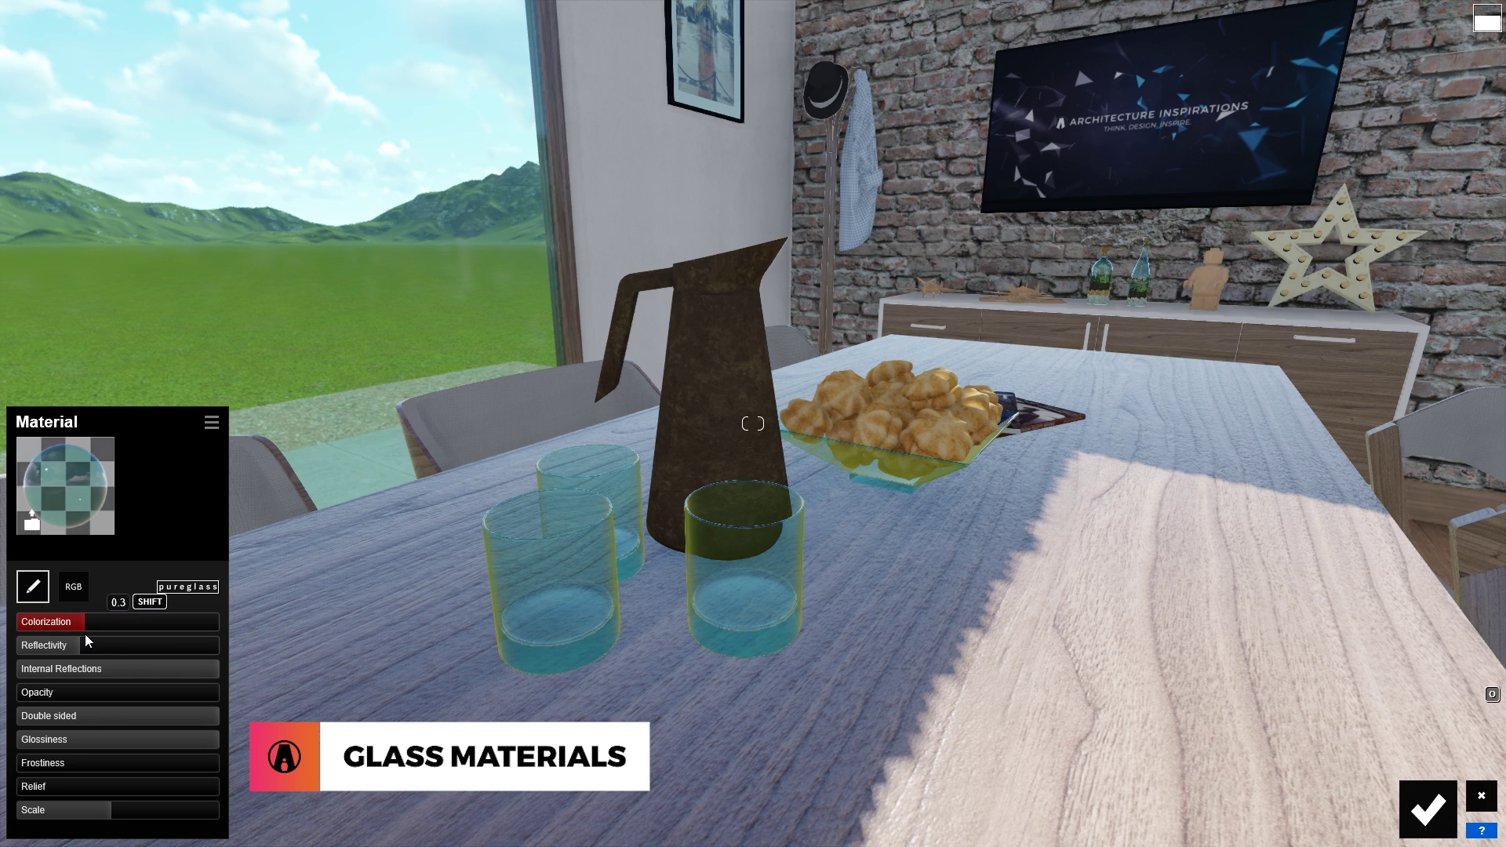
left_click(73, 587)
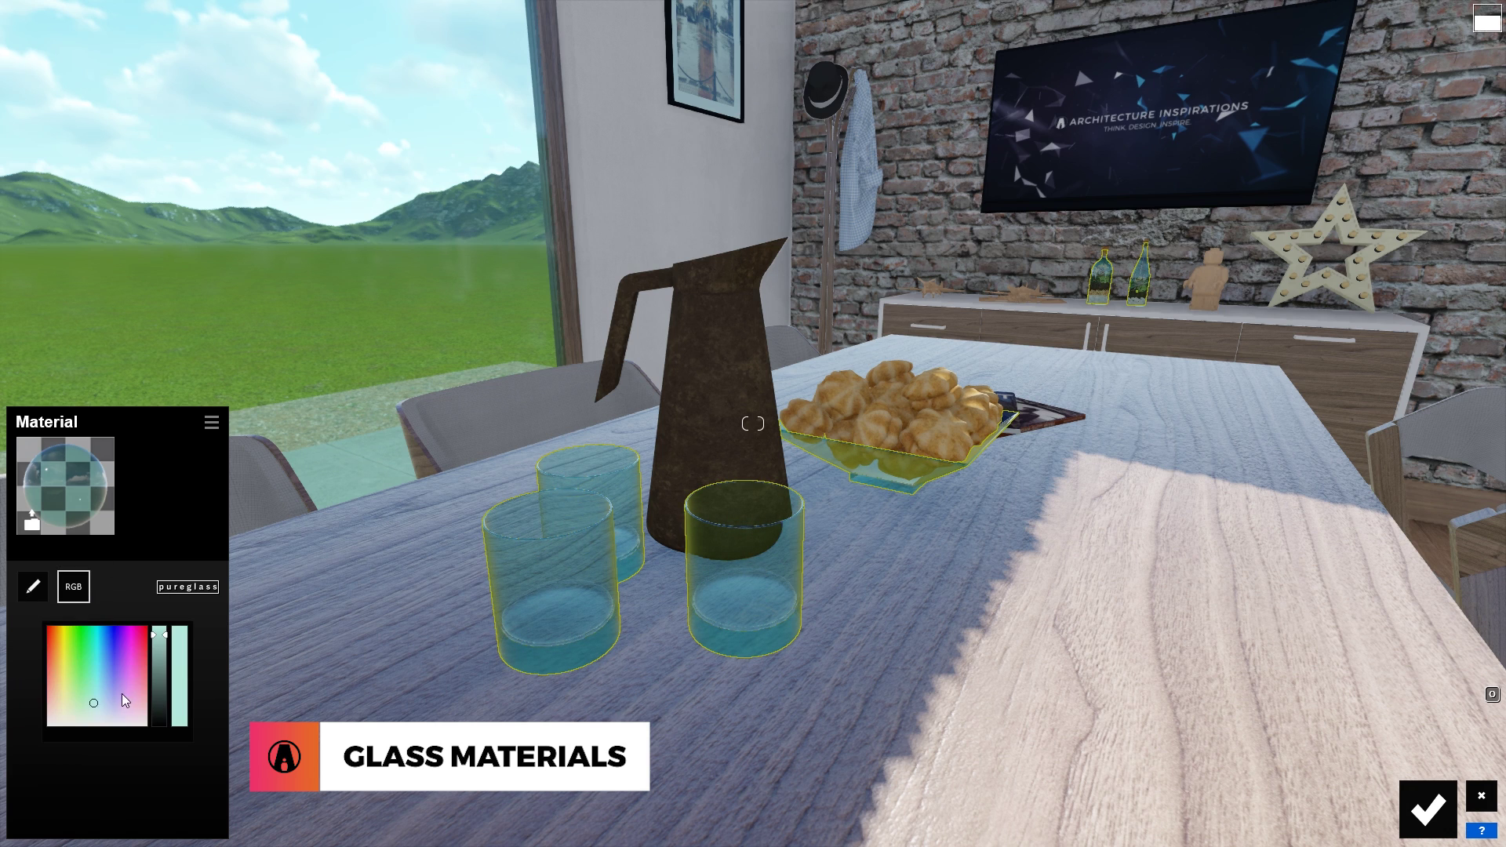
mouse_move(158, 667)
left_mouse_down()
mouse_move(158, 706)
mouse_move(159, 650)
left_mouse_up()
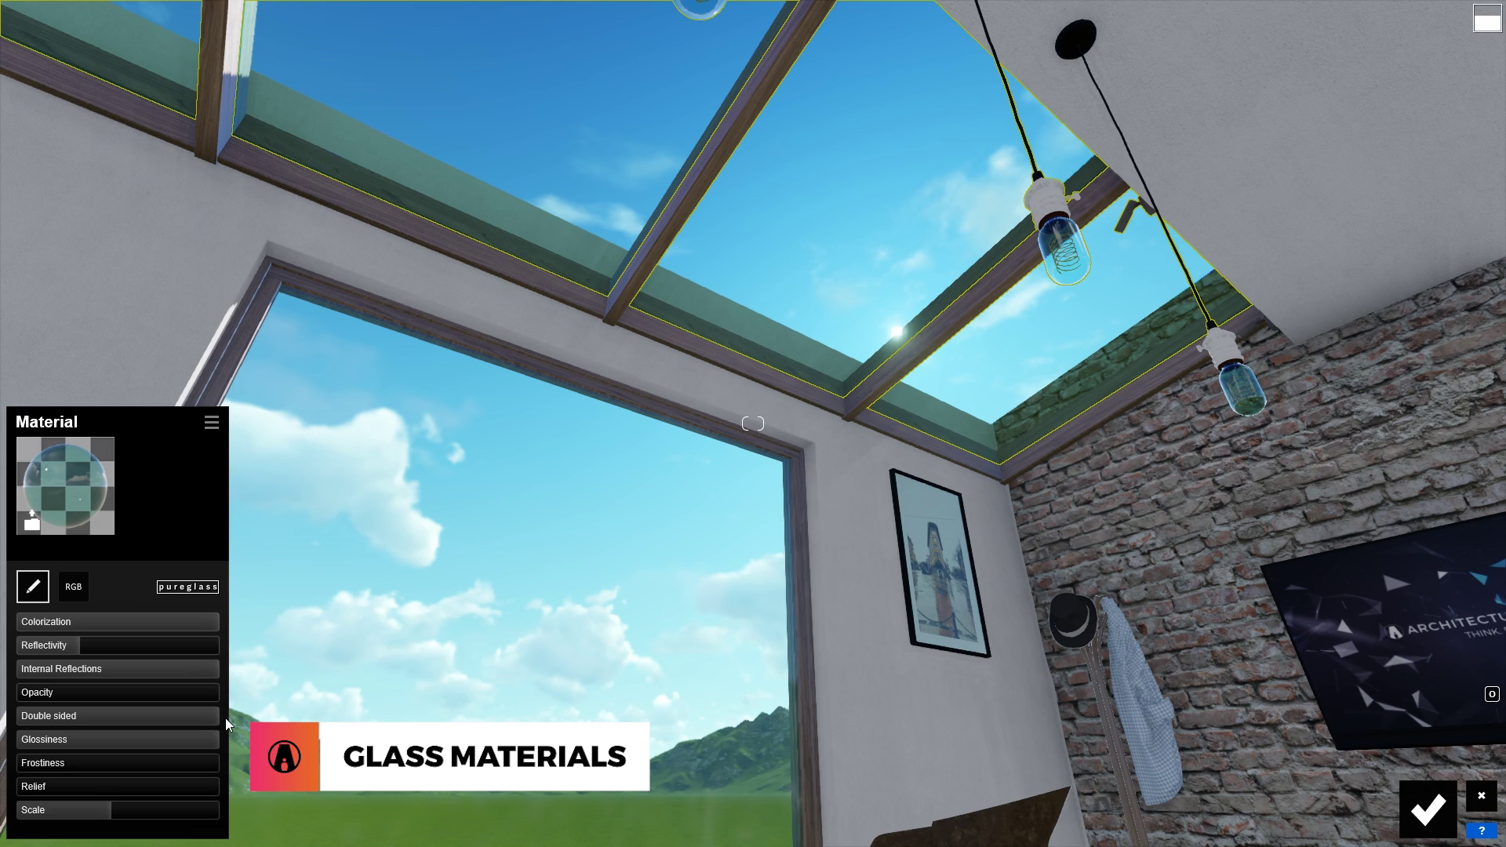
- Lower the skylight glass reflectivity, then set Frostiness to 0.4 and Relief to 0.5
left_click(77, 645)
left_click_drag(155, 665, 17, 691)
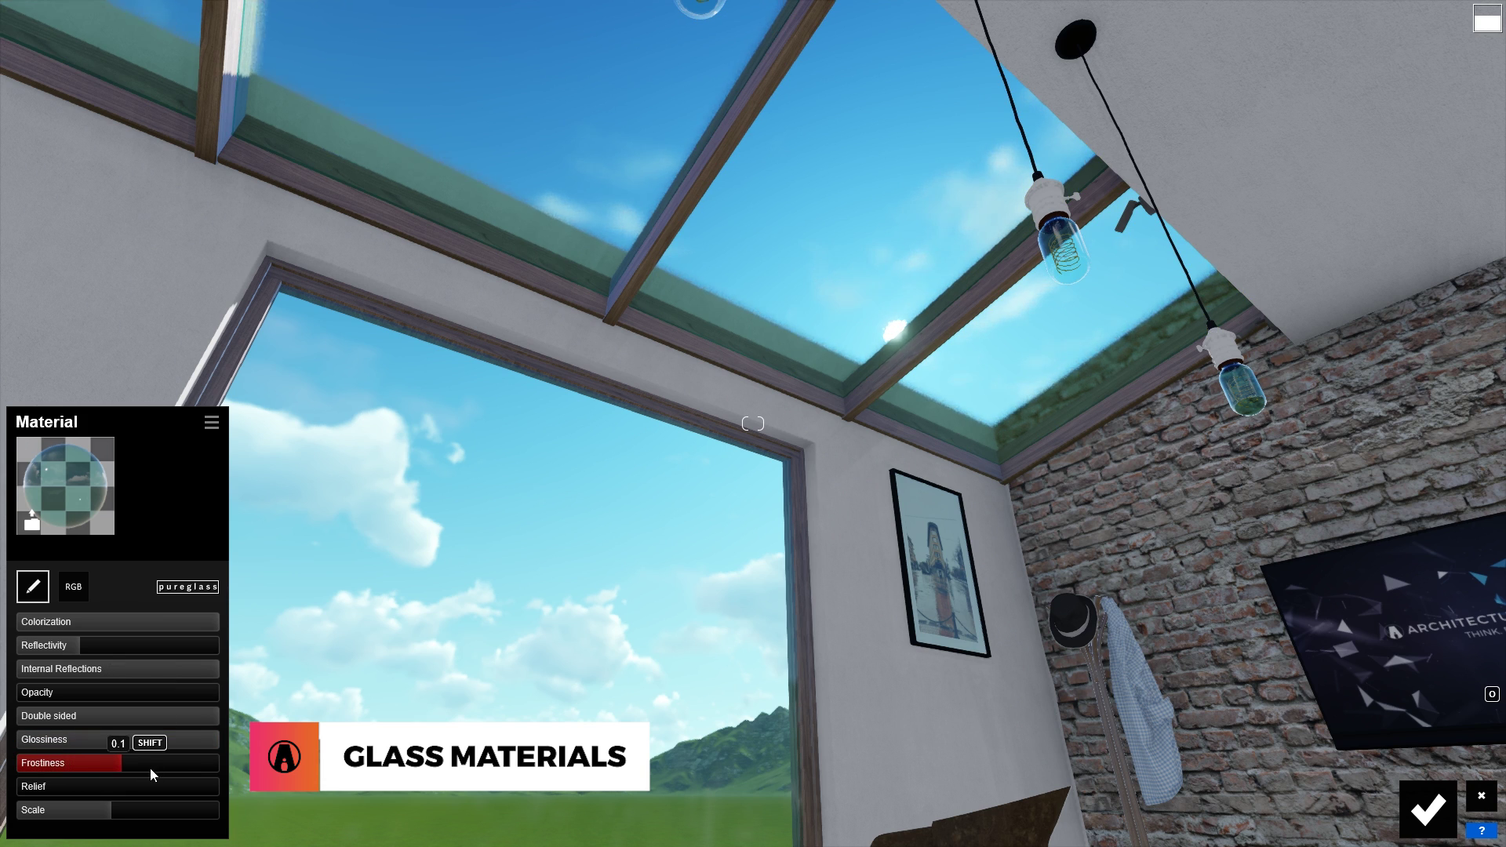
left_click_drag(151, 769, 17, 770)
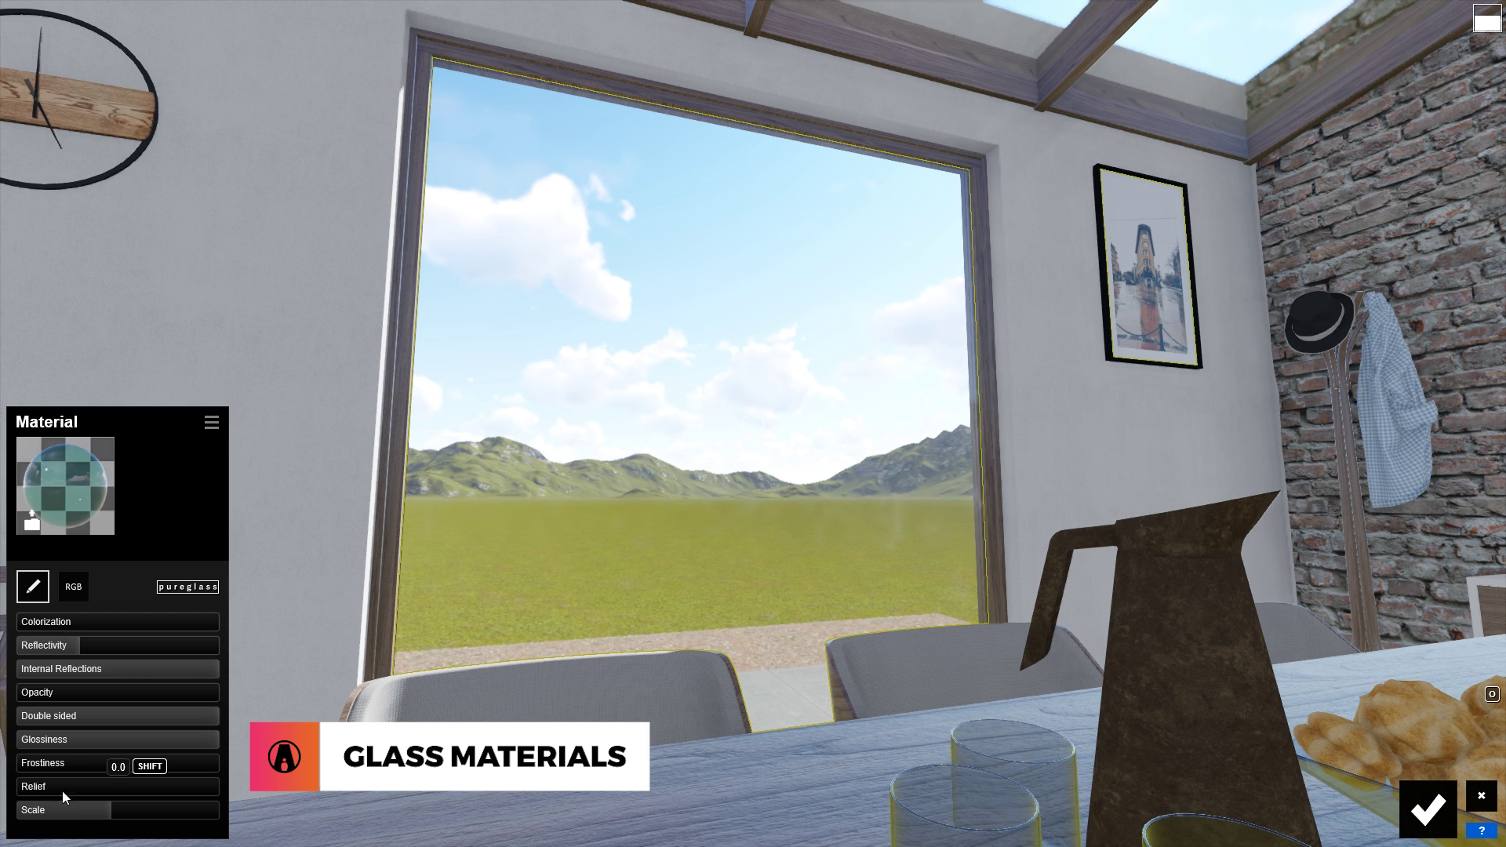
mouse_move(63, 790)
left_mouse_down()
mouse_move(190, 793)
mouse_move(116, 802)
mouse_move(248, 819)
mouse_move(212, 831)
mouse_move(45, 816)
left_mouse_up()
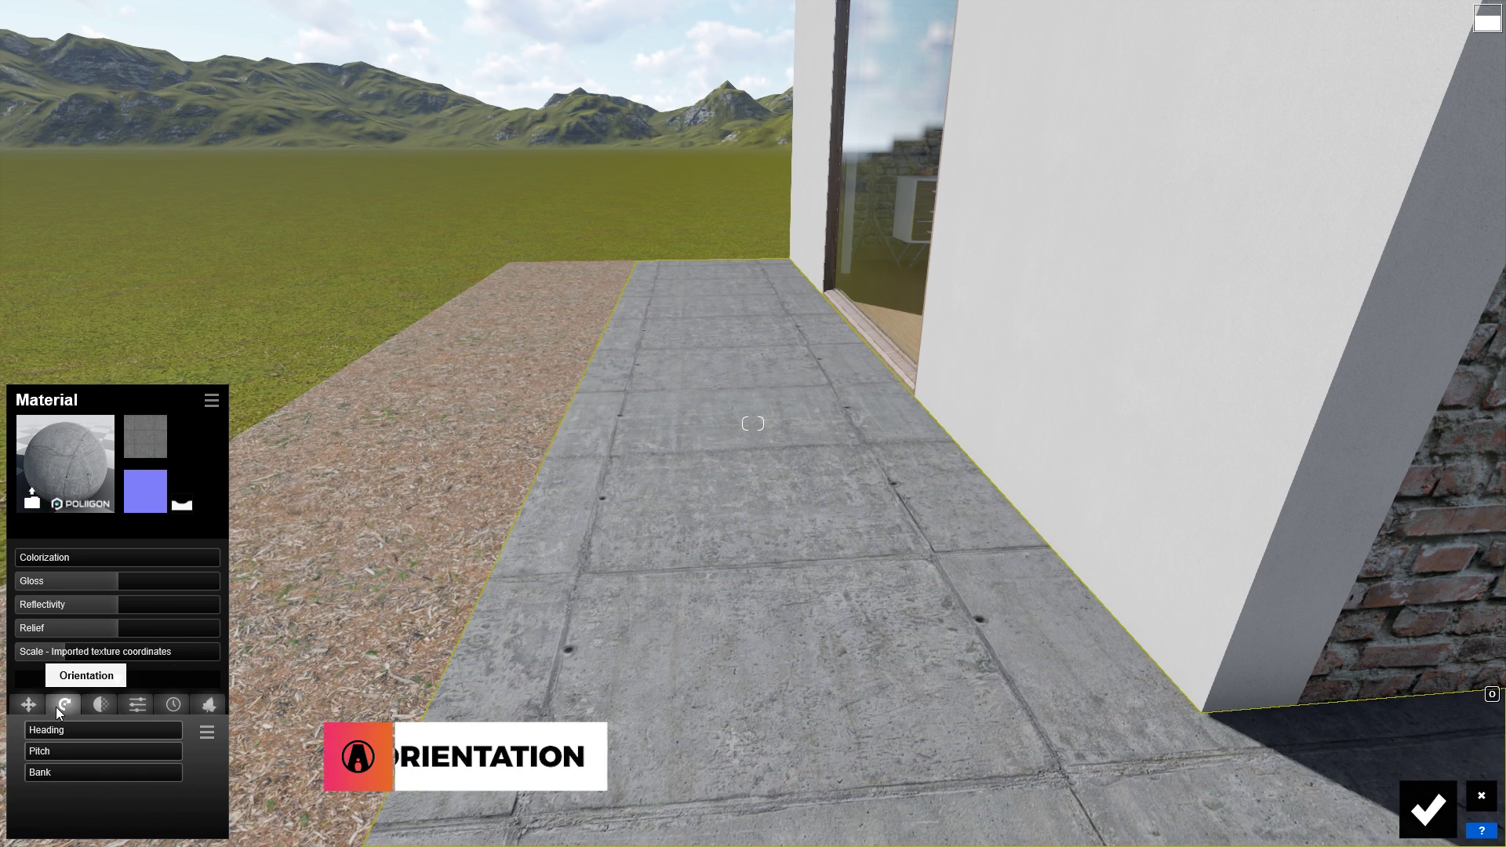
- Adjust the walkway concrete's X/Z offsets and scale, ending at scale 3.1072 and X offset 0.3196
mouse_move(36, 730)
left_mouse_down()
mouse_move(104, 740)
mouse_move(78, 777)
mouse_move(16, 774)
mouse_move(35, 779)
mouse_move(59, 735)
mouse_move(116, 774)
mouse_move(21, 755)
left_mouse_up()
left_click(29, 704)
mouse_move(65, 652)
left_mouse_down()
mouse_move(92, 661)
mouse_move(70, 652)
left_mouse_up()
left_click_drag(47, 773, 124, 774)
left_click_drag(64, 729, 53, 729)
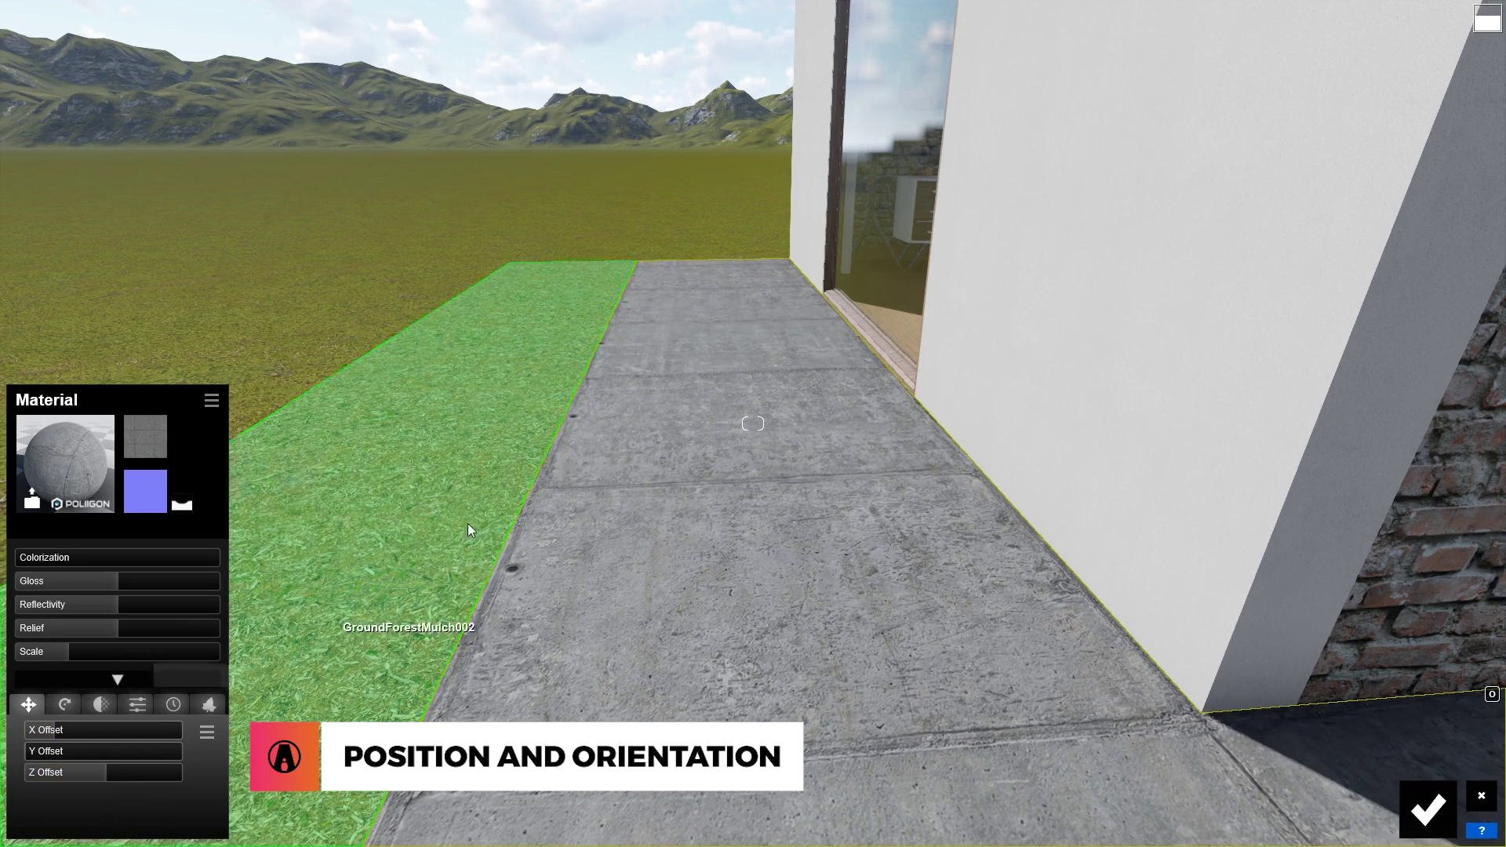
left_click(365, 467)
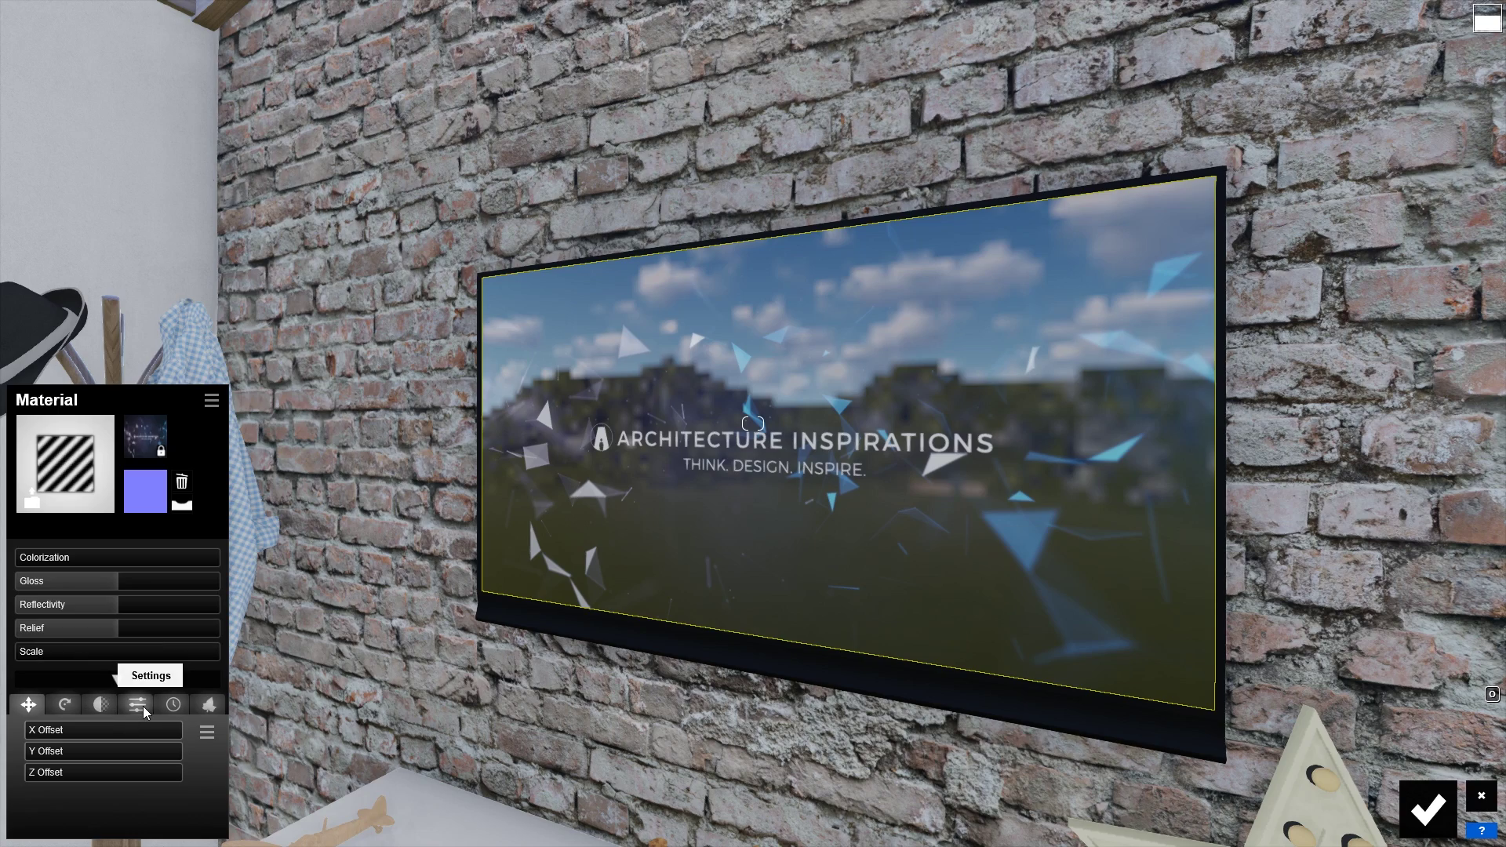
- Raise Emissive on the TV screen and star lamp bulbs, and set the bulbs' glow colour
left_click(142, 705)
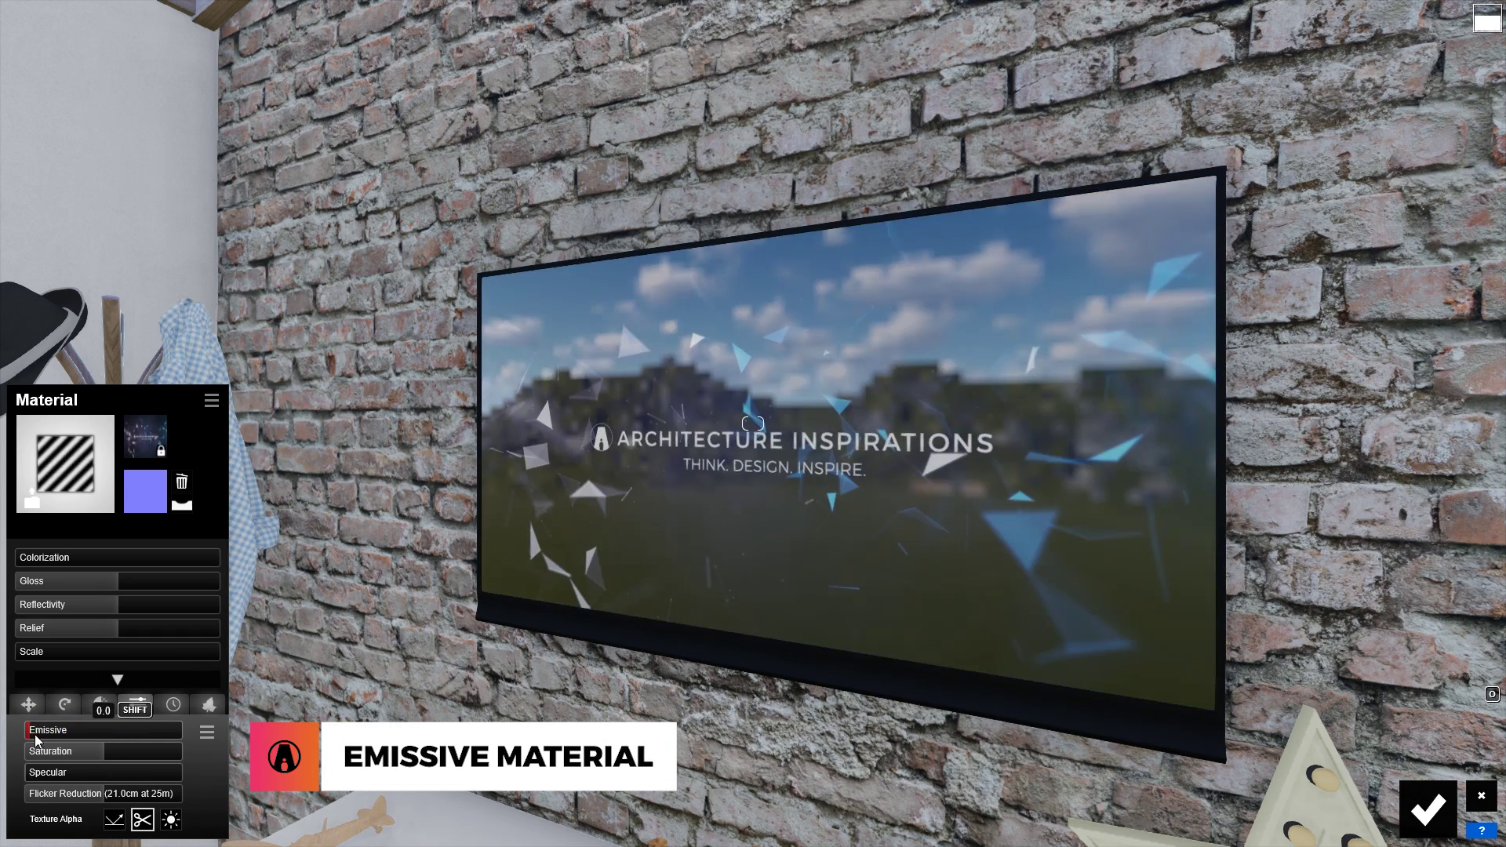
left_click_drag(35, 734, 46, 741)
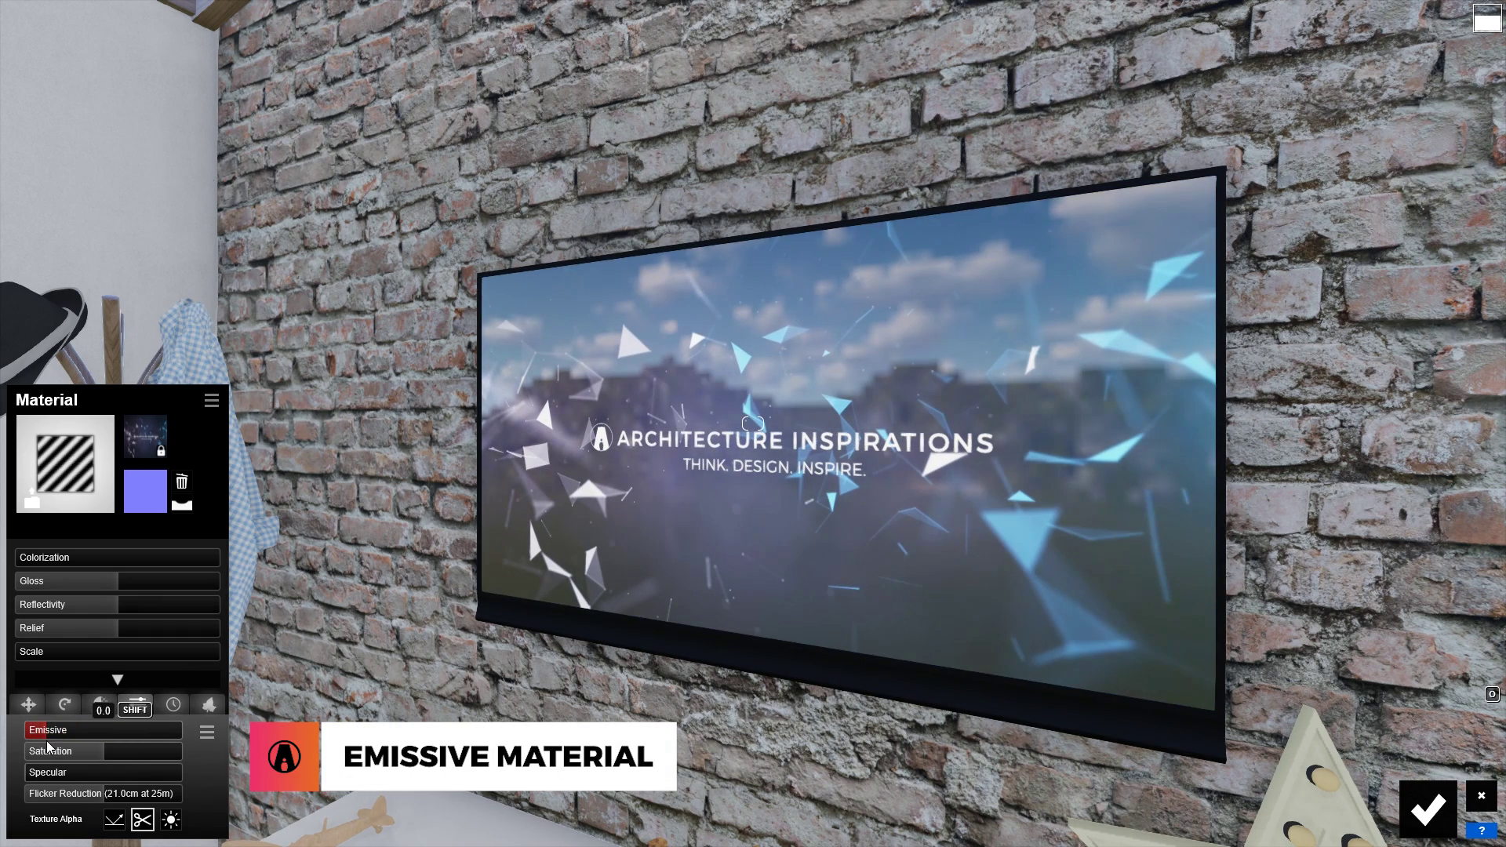
left_click_drag(69, 601, 42, 604)
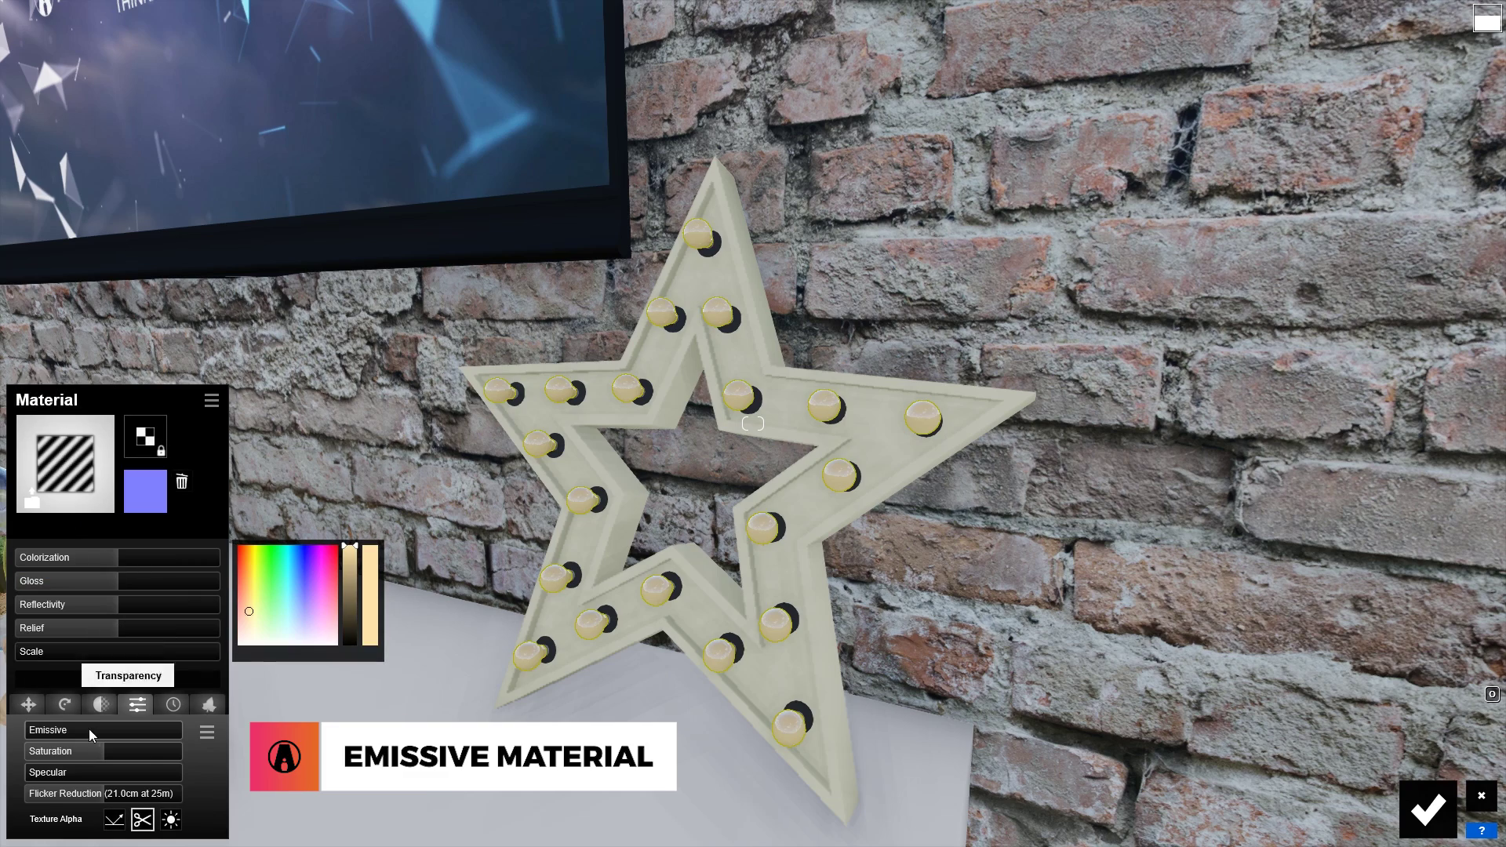
left_click_drag(90, 733, 159, 749)
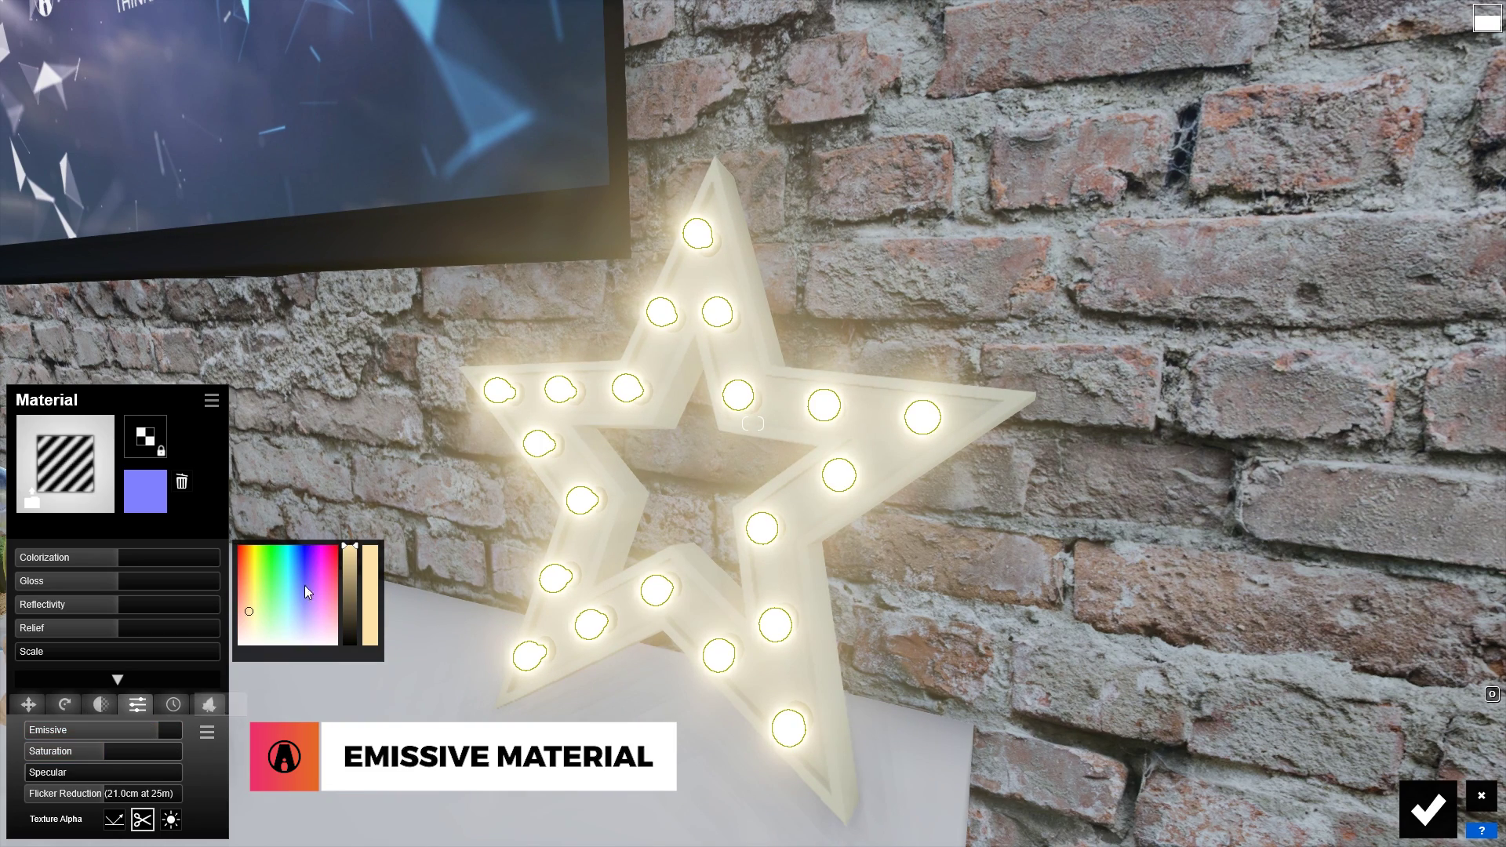
mouse_move(313, 553)
left_mouse_down()
mouse_move(333, 546)
mouse_move(261, 620)
left_mouse_up()
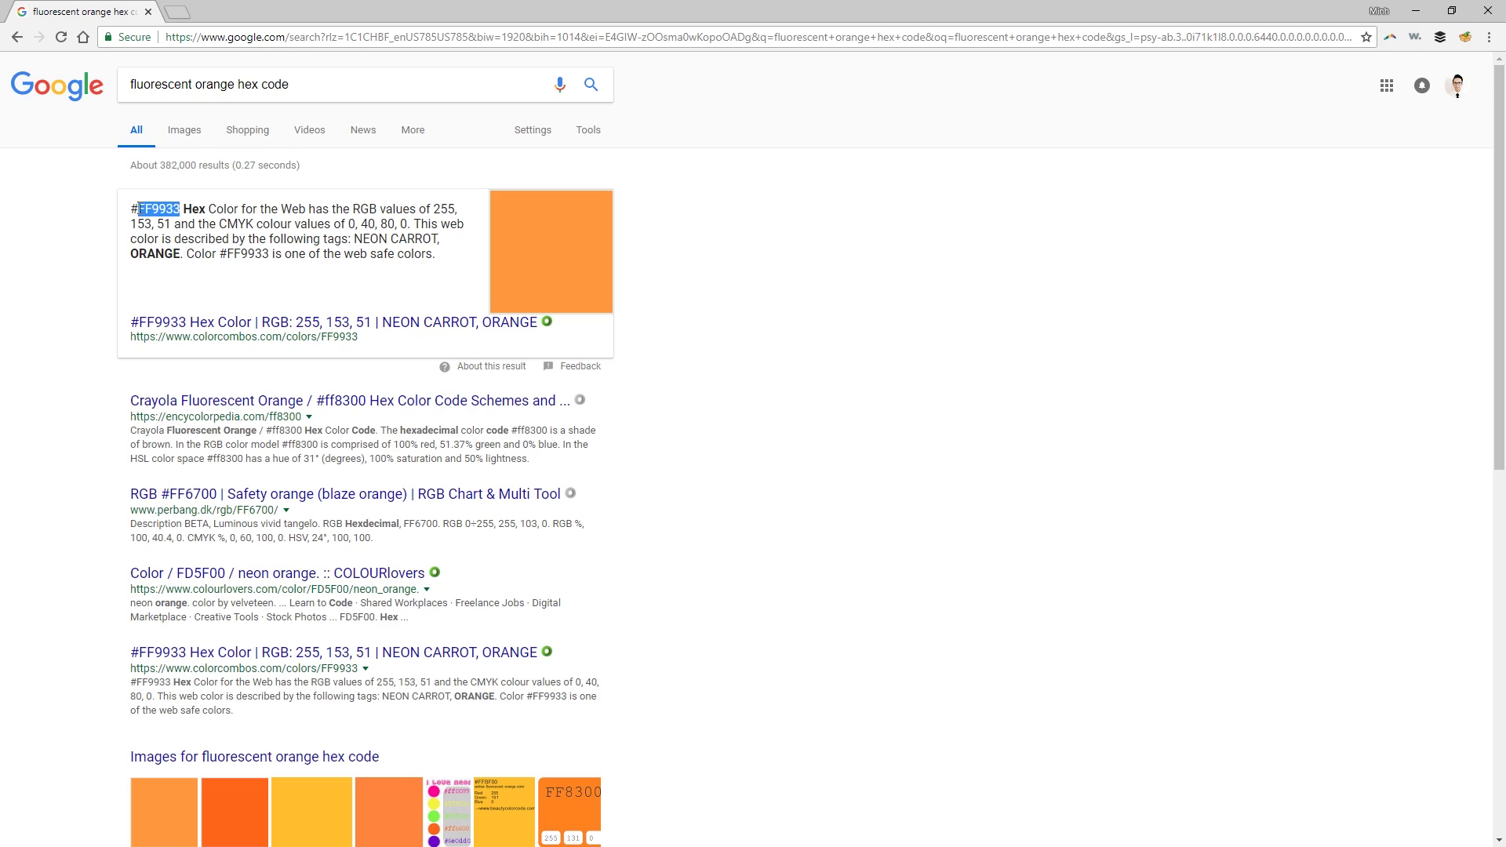
- Paste hex #FF9933 into Lumion's colour field and hide the pendant bulb glass
left_click(164, 220)
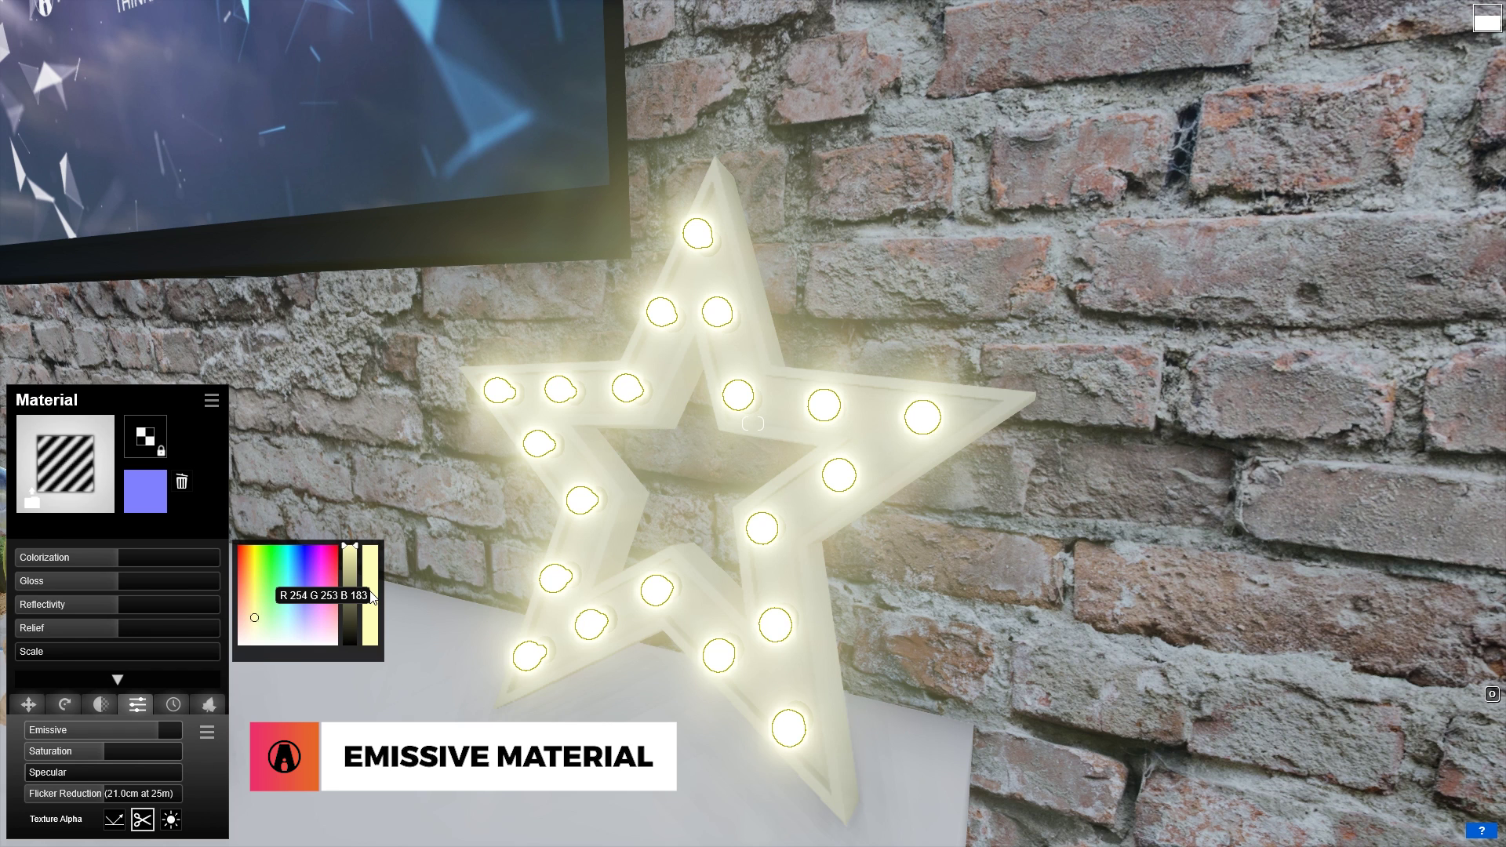
key("ctrl+v")
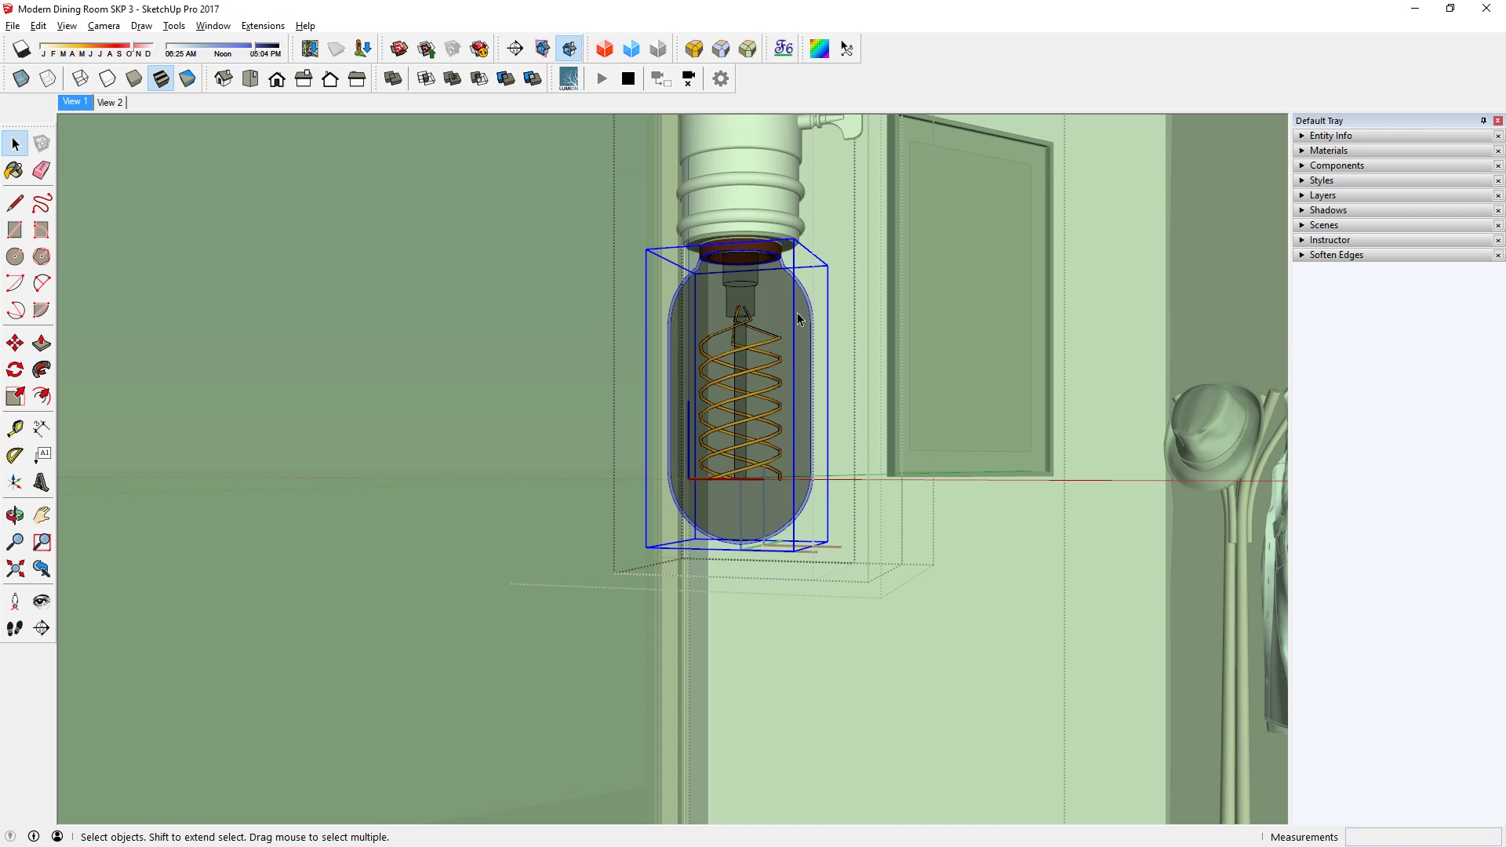
right_click(795, 312)
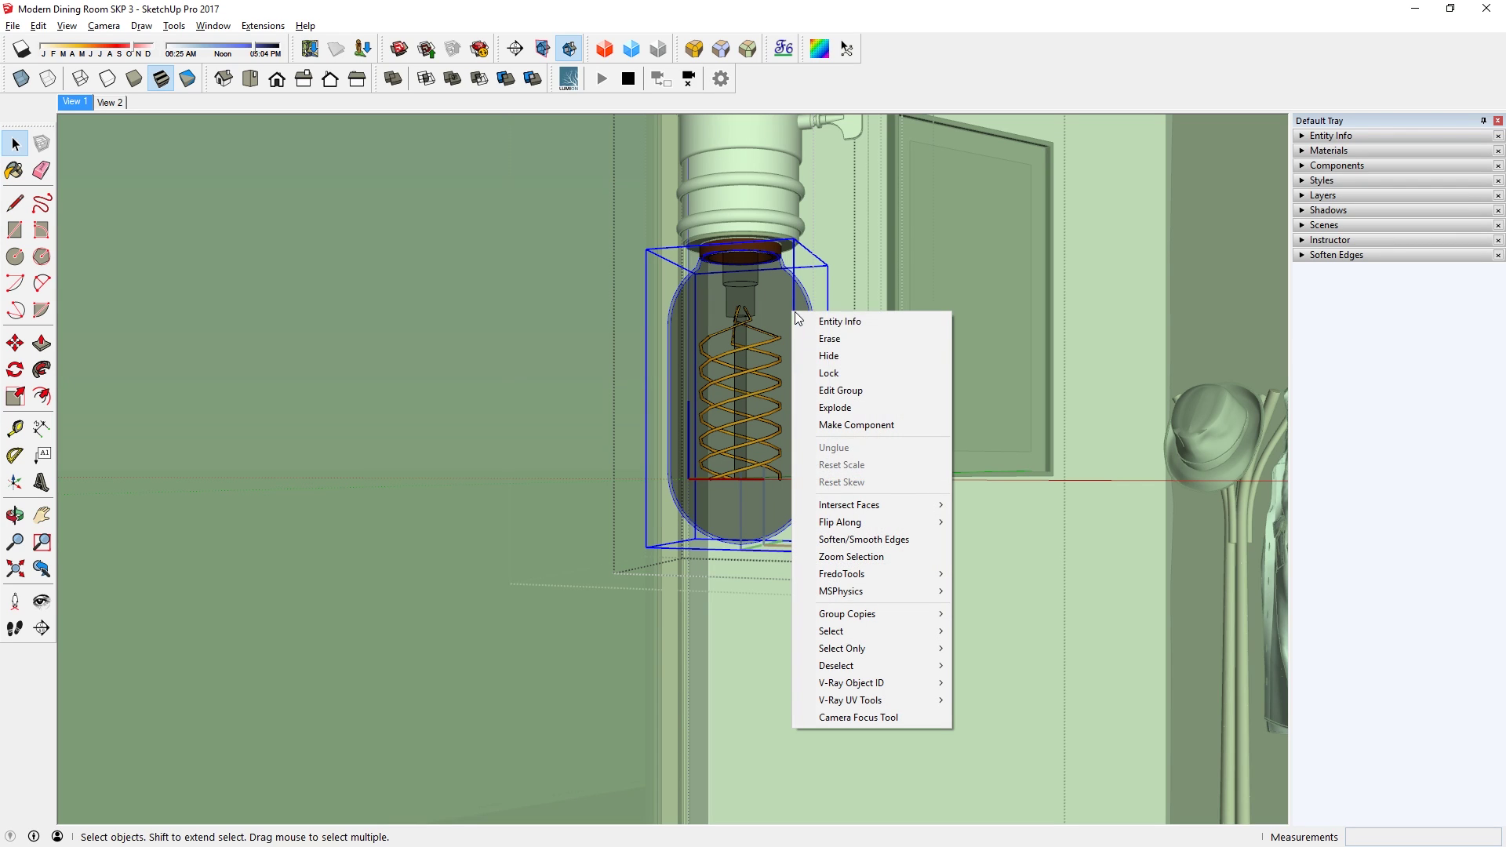
left_click(839, 358)
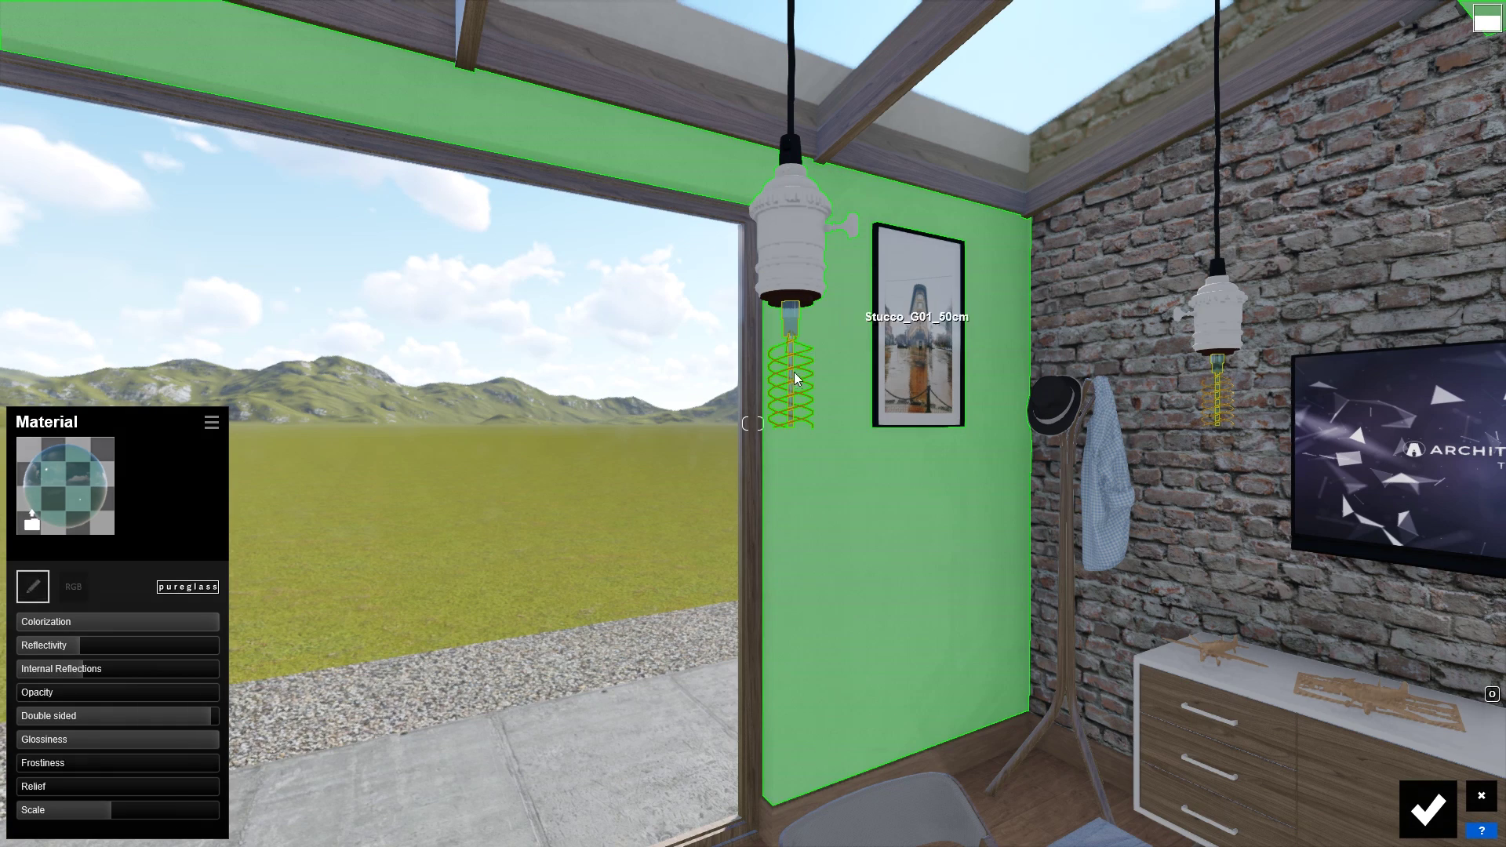
- Give the filament an emissive Standard material and unhide the bulb glass
left_click(799, 367)
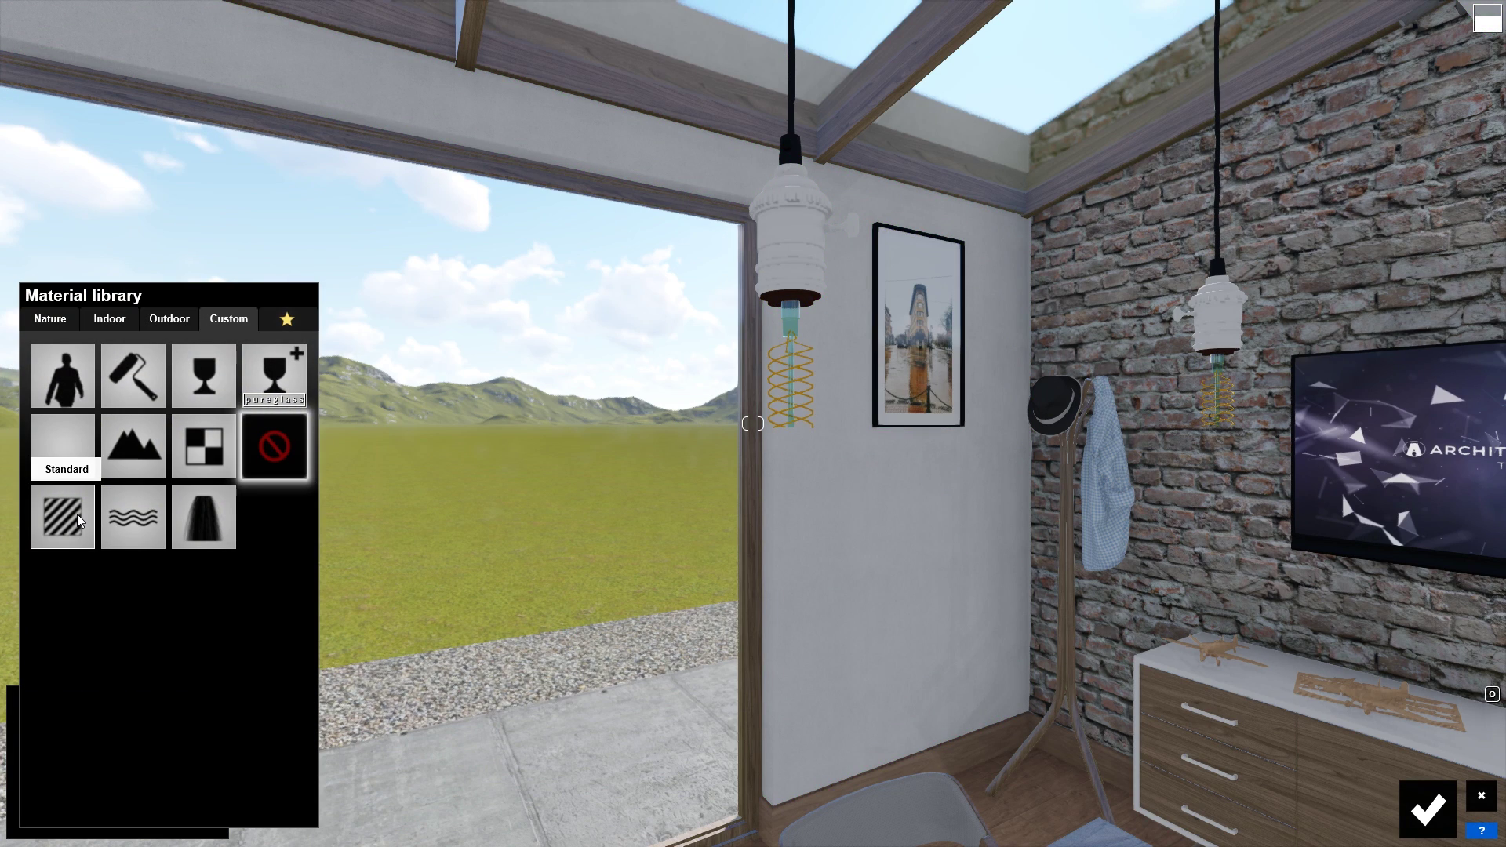
left_click(80, 520)
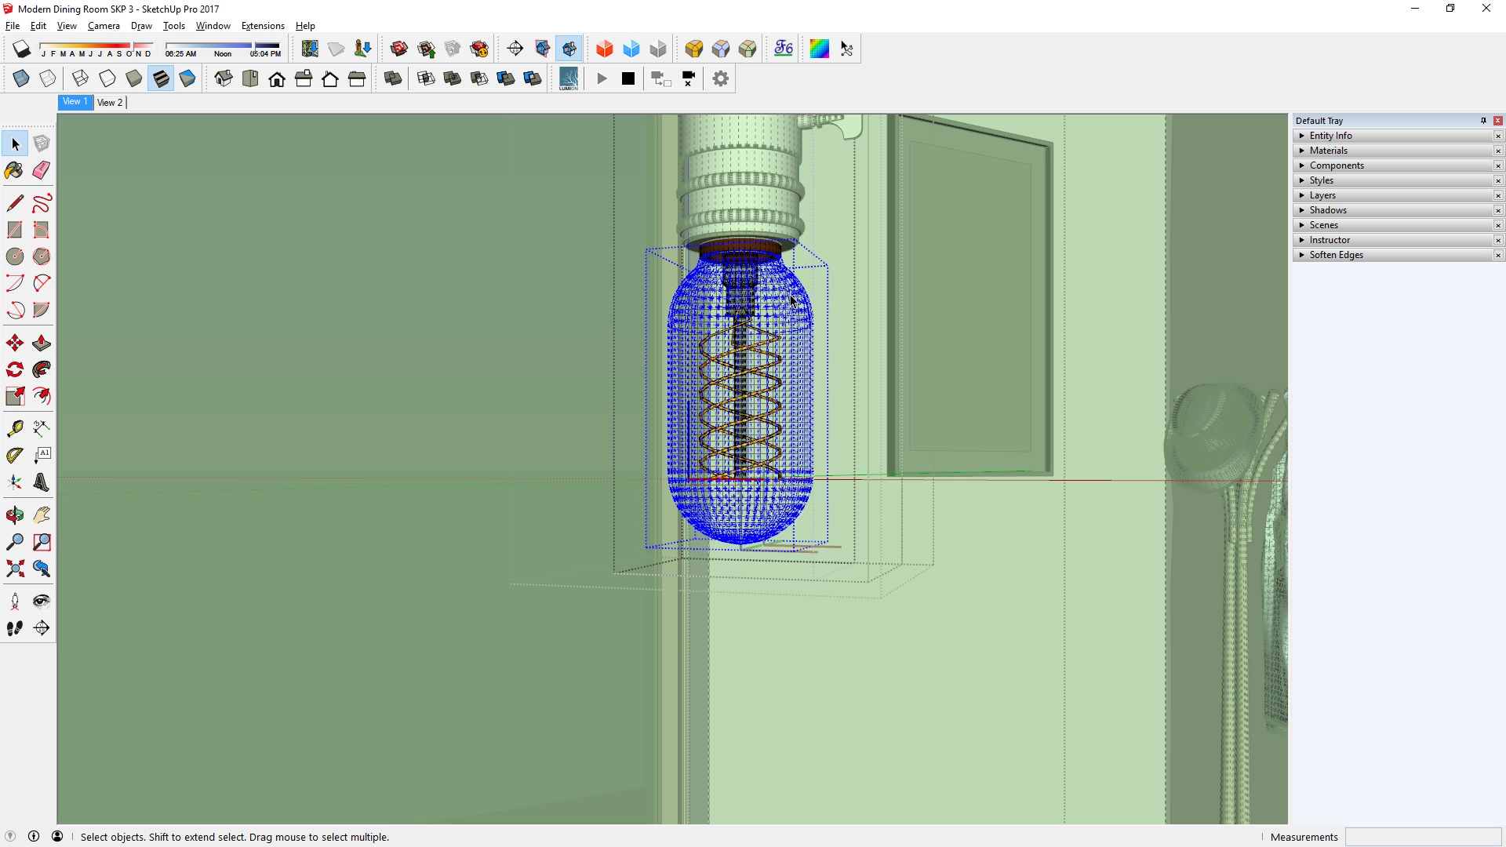
right_click(792, 300)
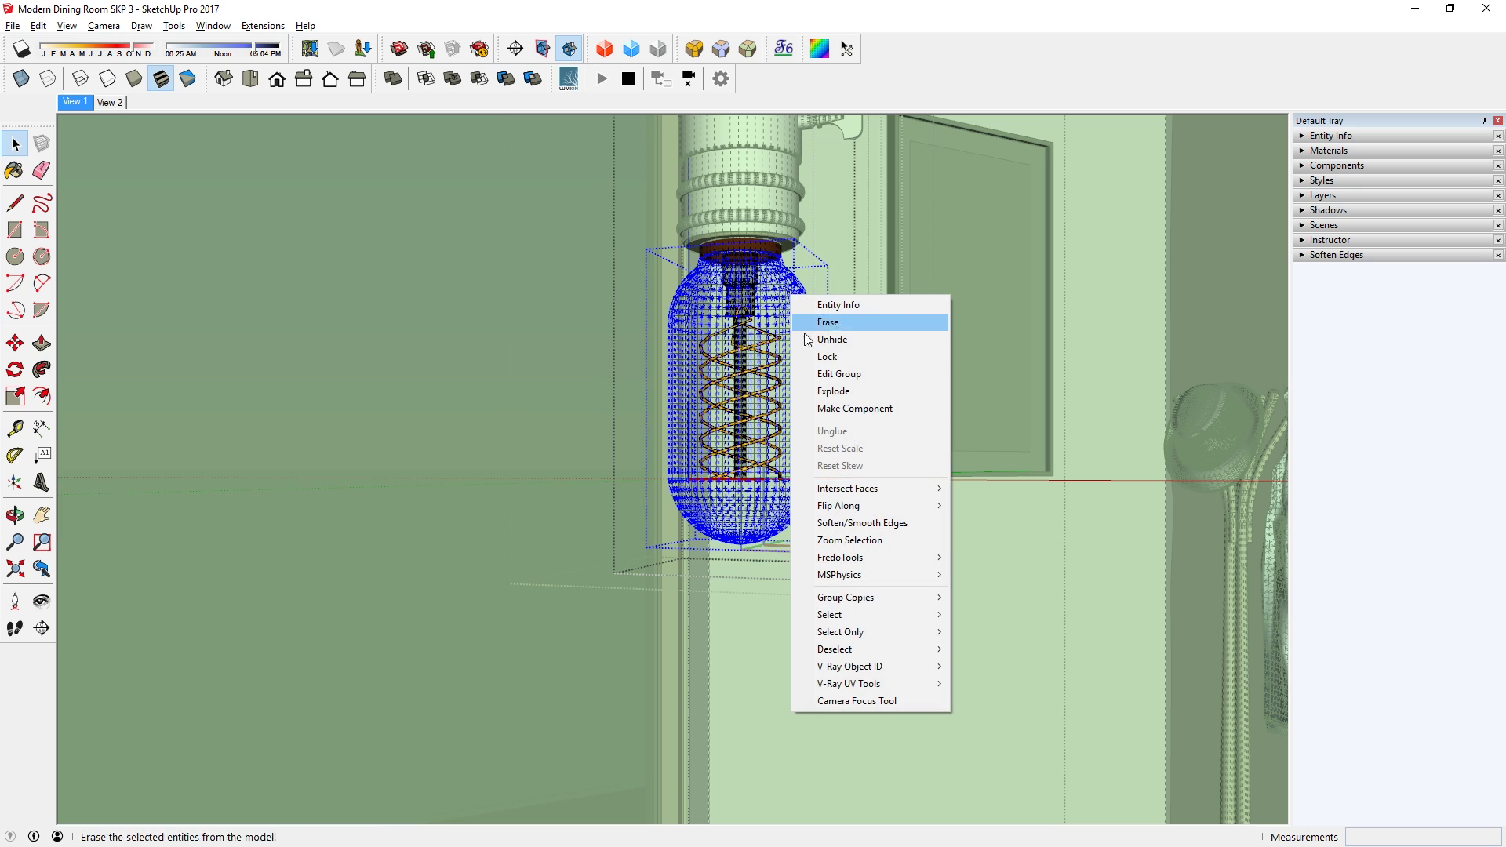
left_click(855, 349)
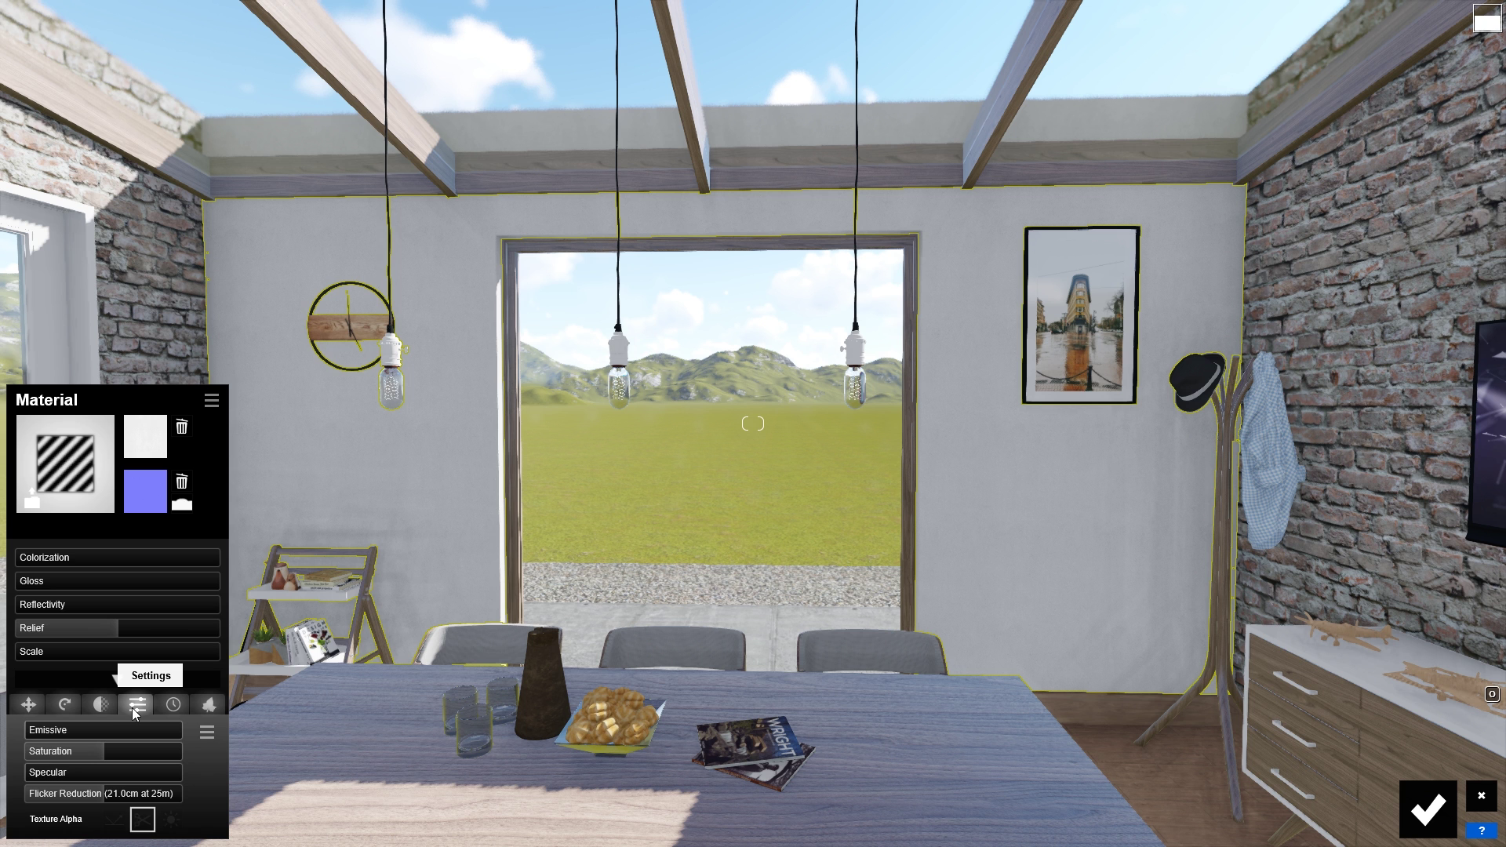
- Weather the walls to 0.8, make the pitcher glossy, and swap the TV wall to darker brick
left_click(180, 703)
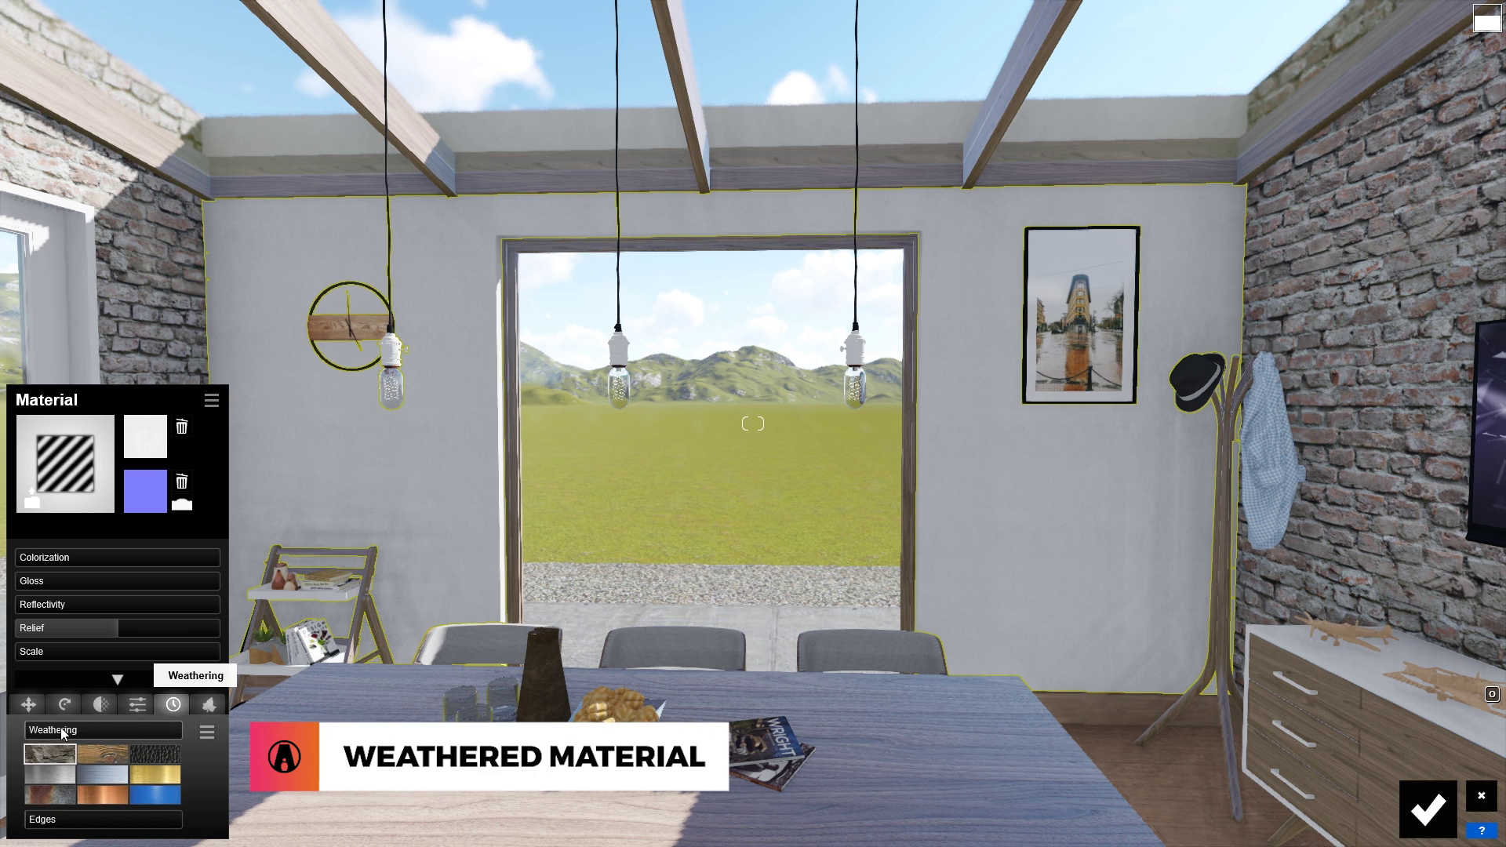
left_click_drag(43, 730, 171, 743)
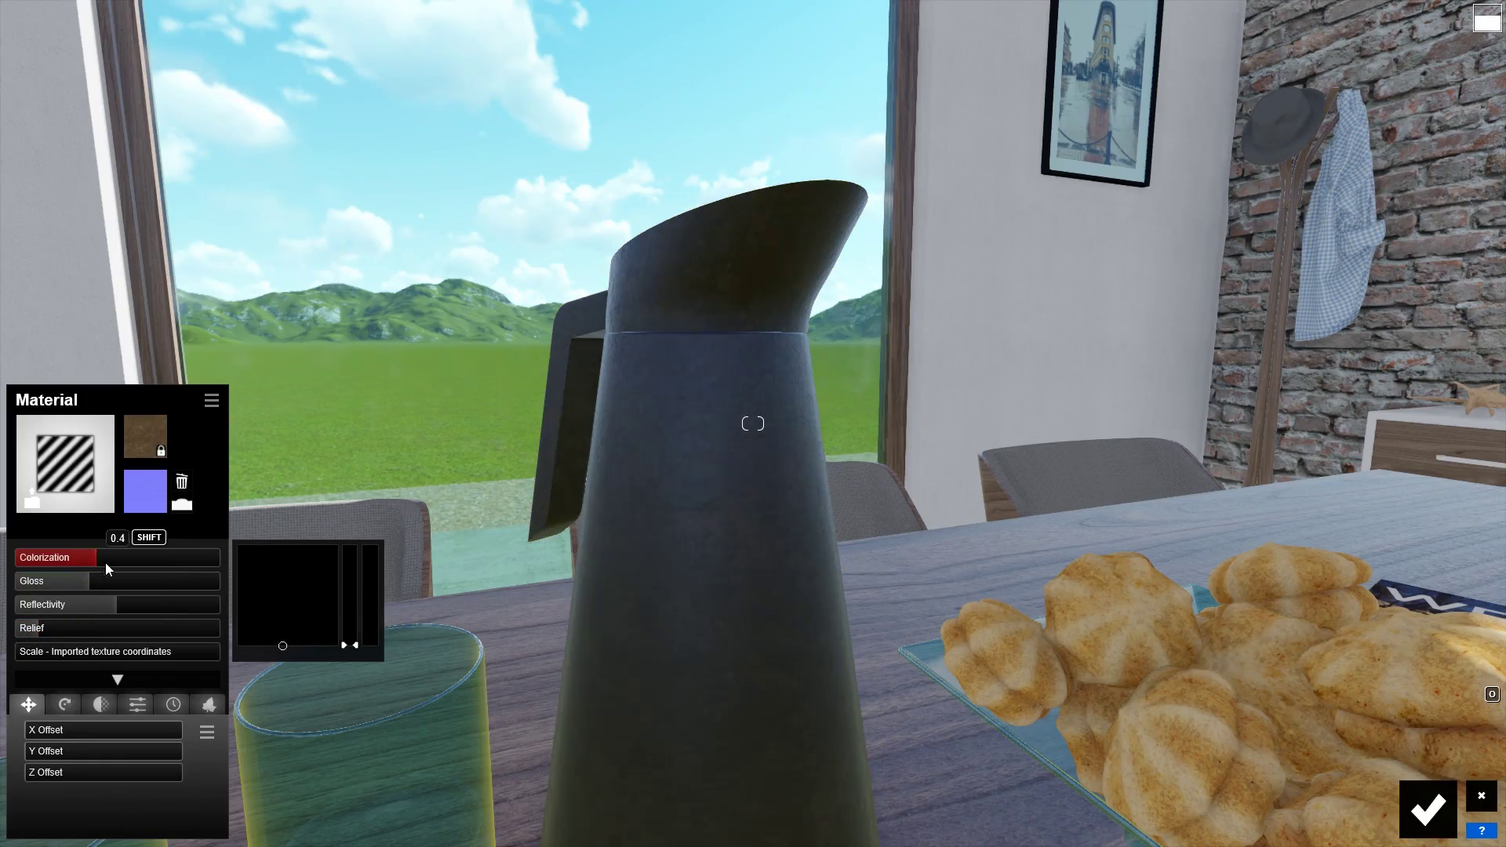
left_click(174, 581)
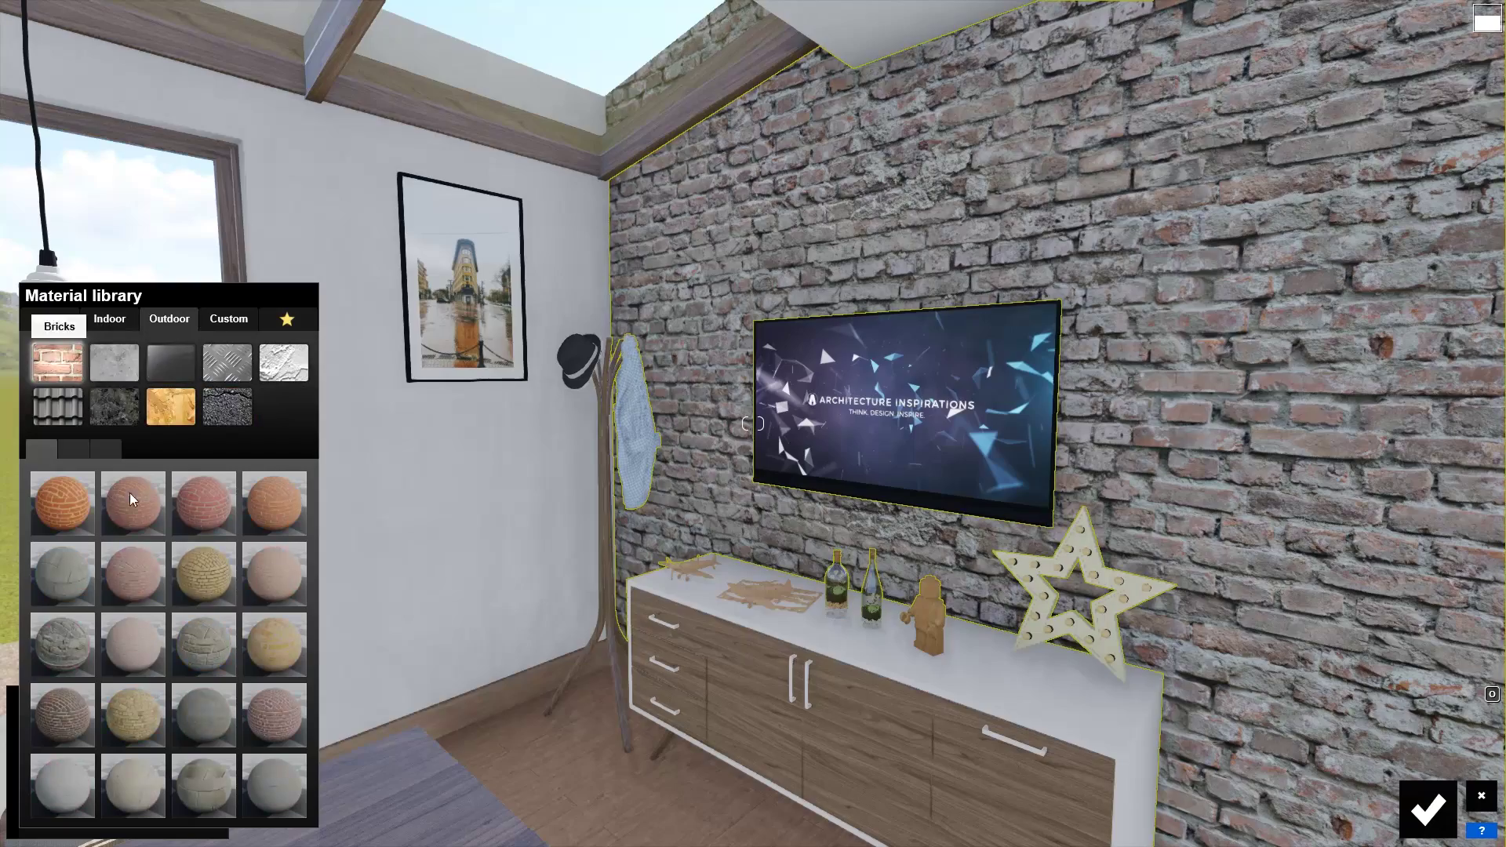
left_click(274, 502)
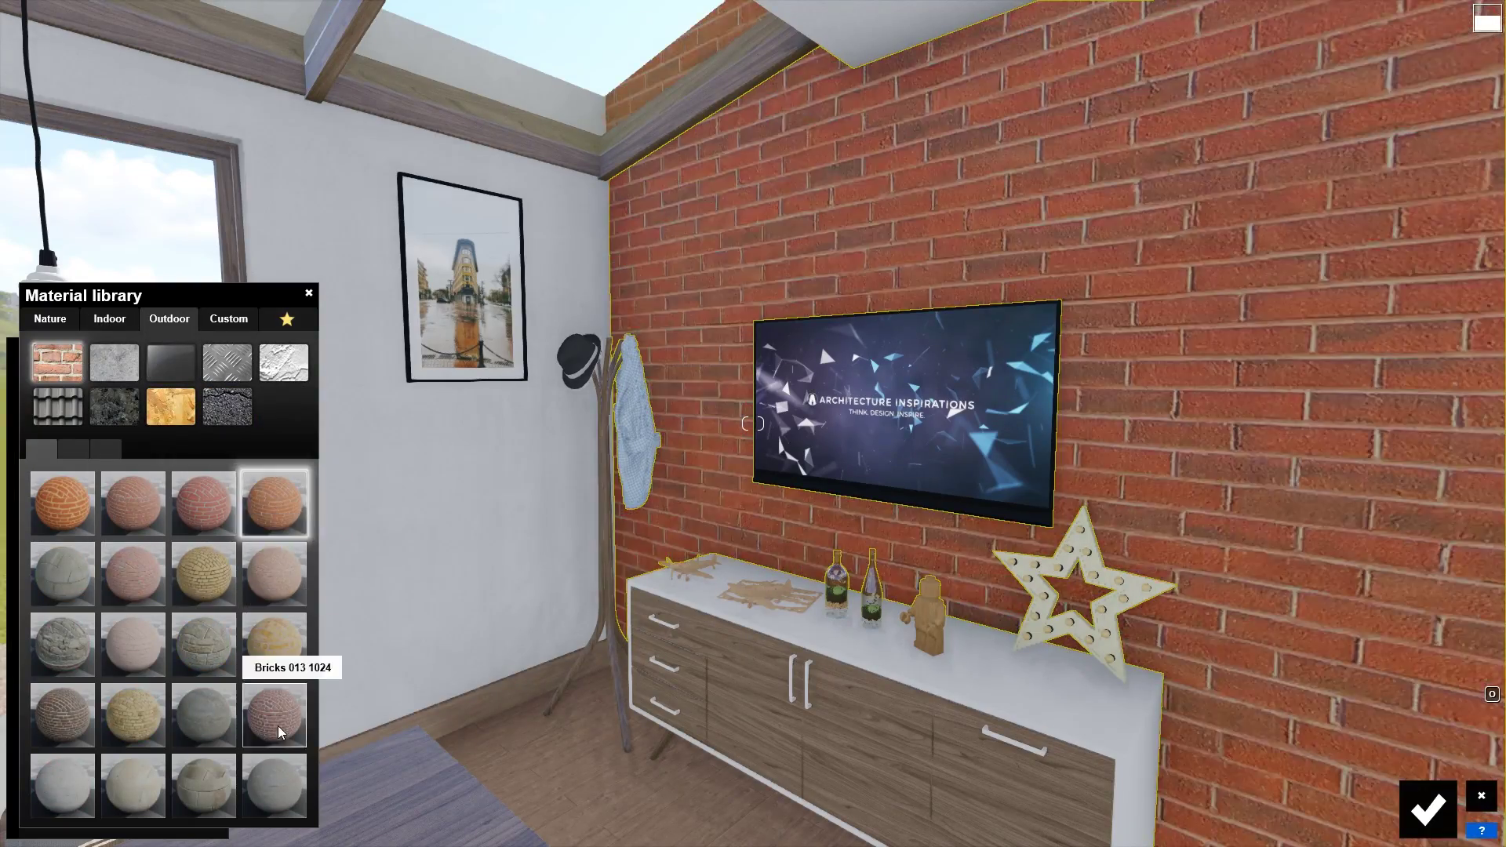
left_click(73, 448)
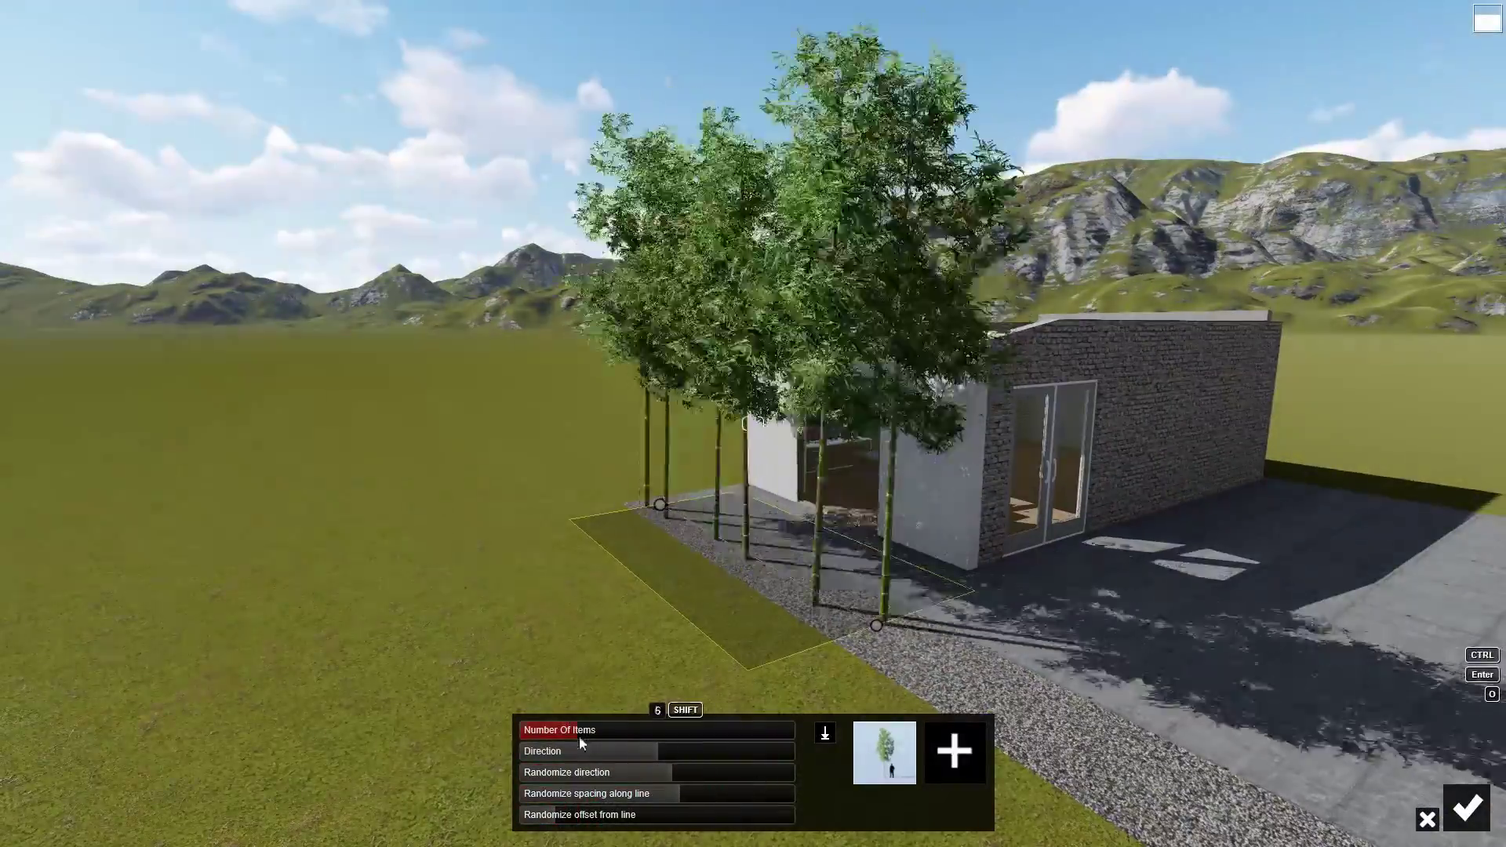
- Add more trees to the planting line and give the photo Analog Color Lab at Style 1.1
left_click_drag(579, 735, 677, 736)
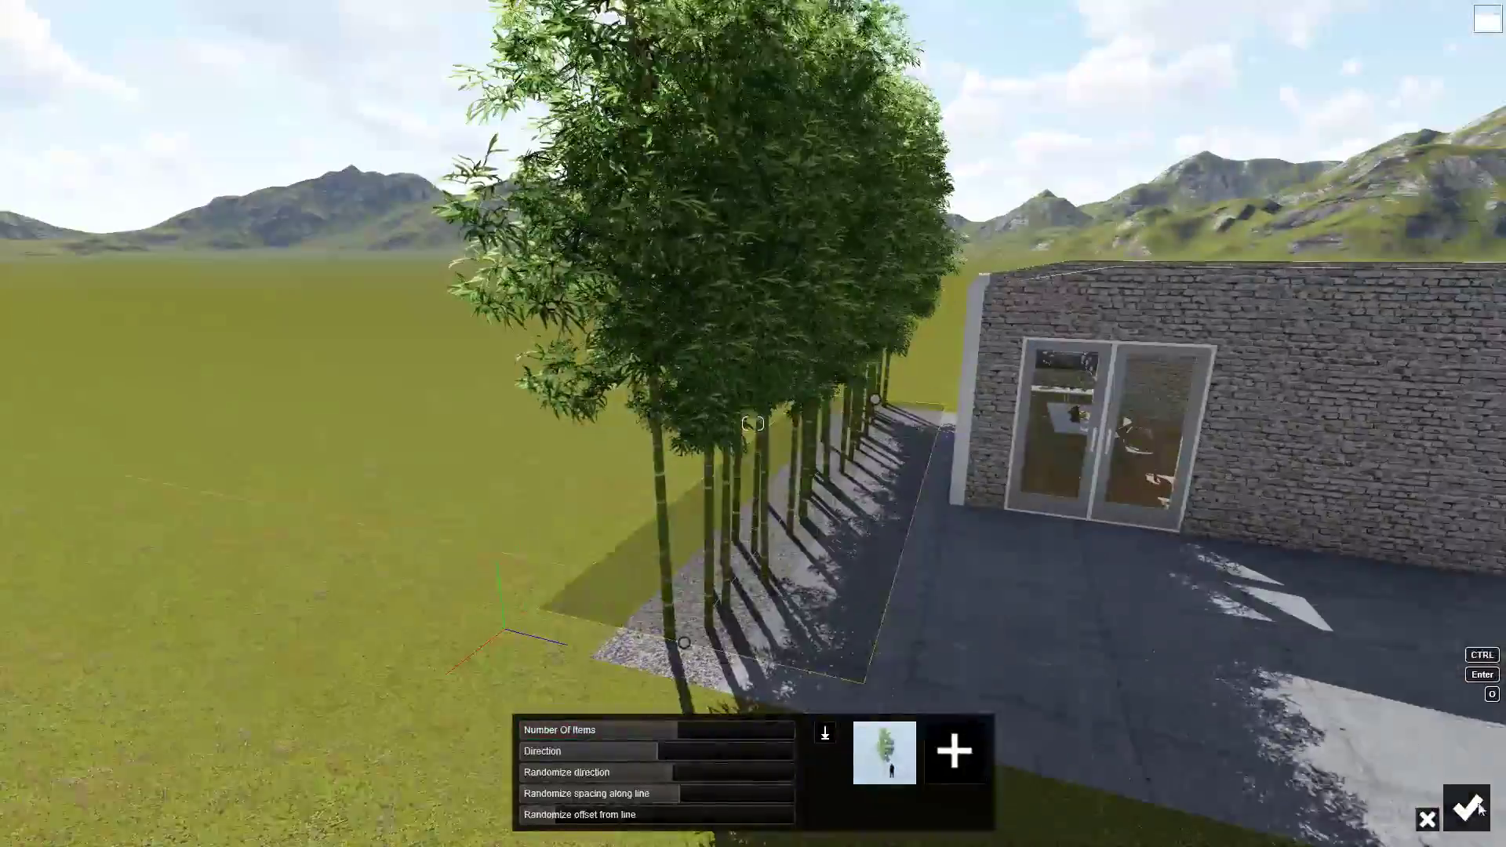
left_click(1467, 808)
left_click(325, 784)
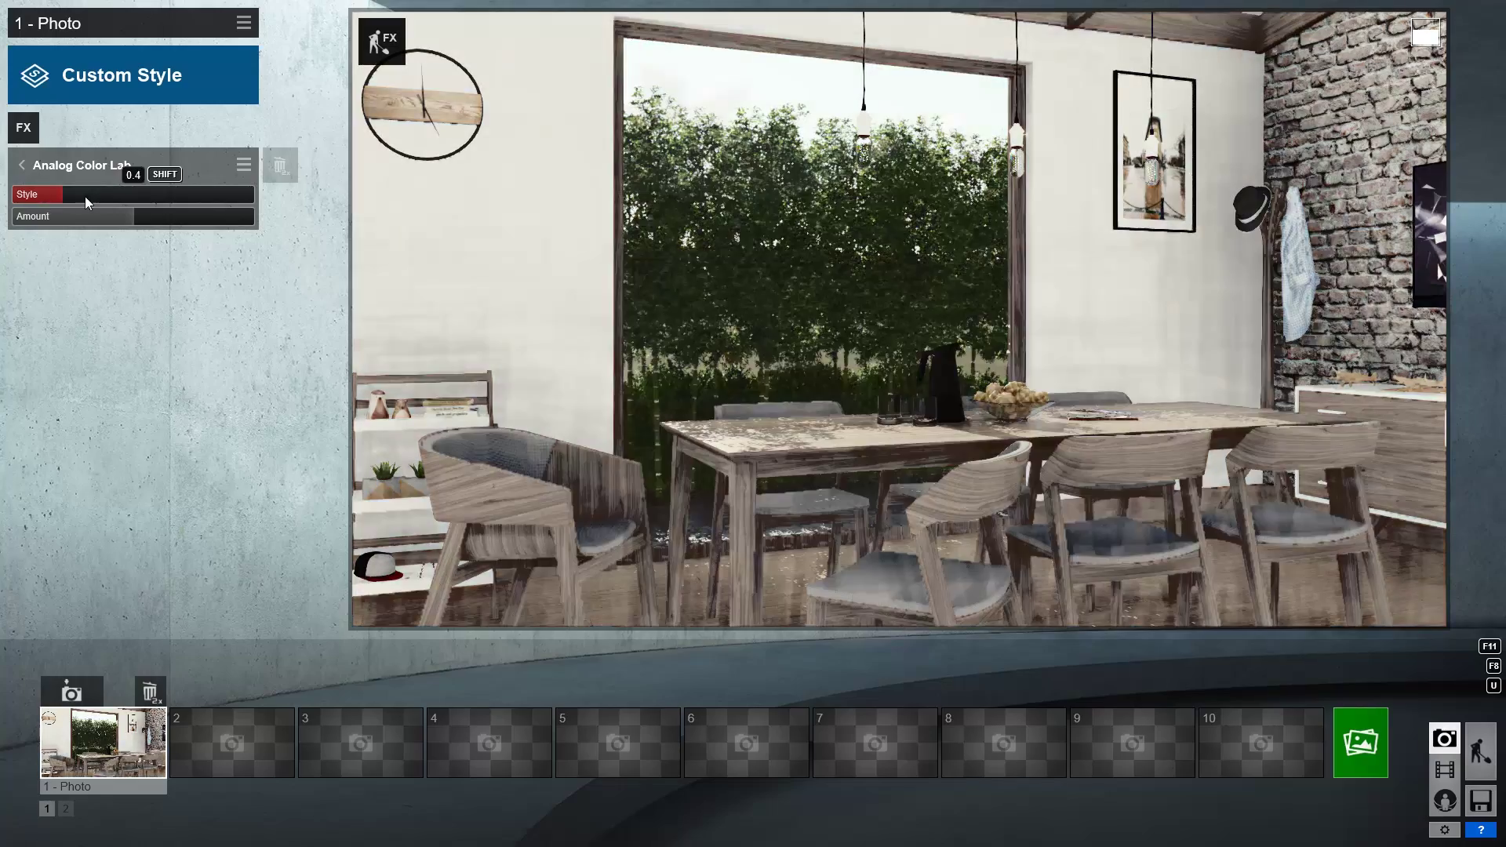
left_click_drag(85, 197, 154, 202)
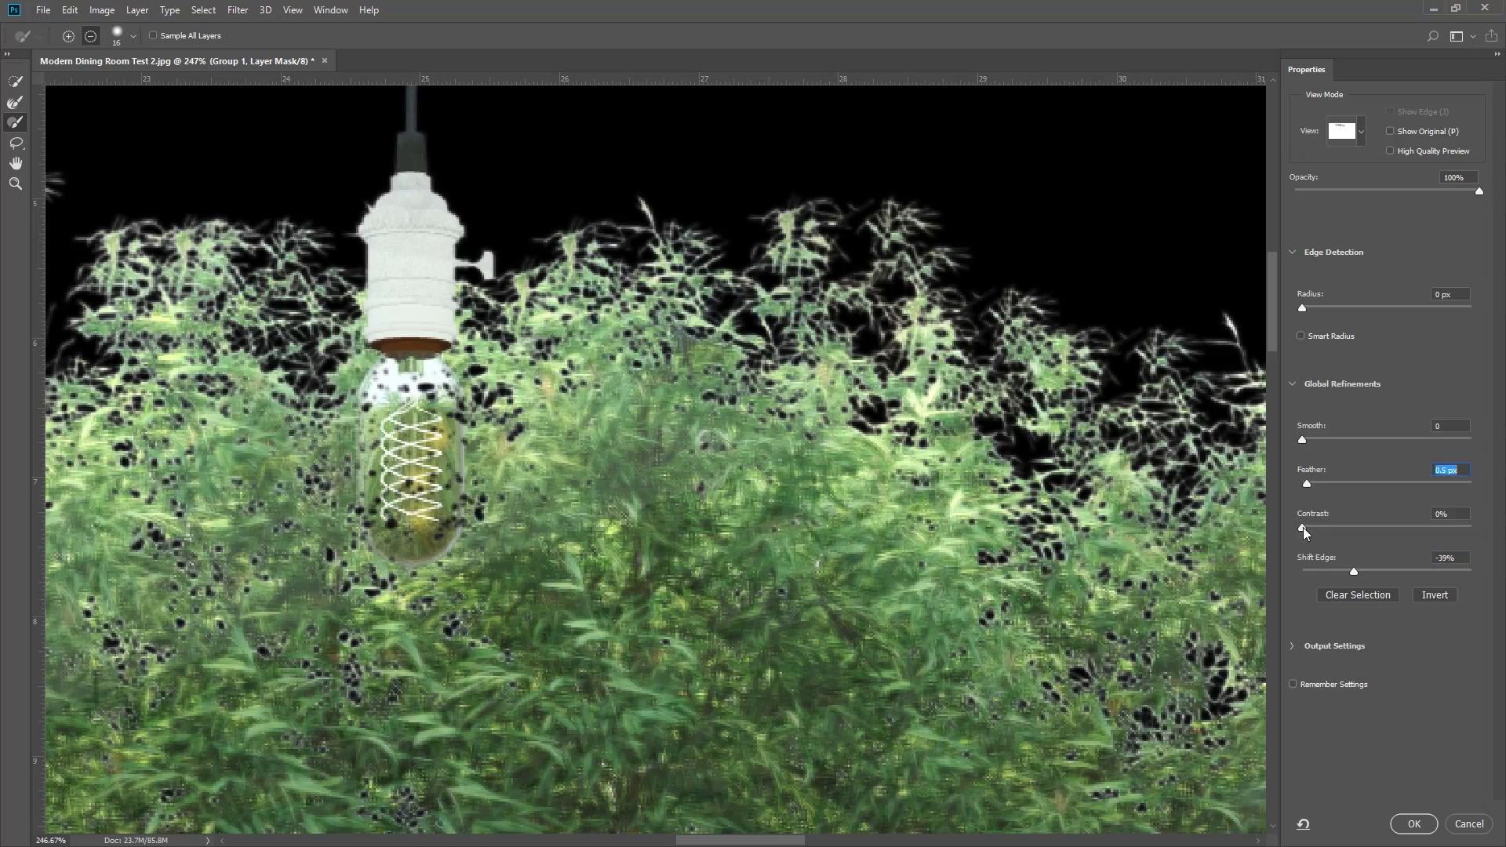
- Adjust the Global Refinements Contrast for the hedge and bulb mask in Select and Mask
mouse_move(1302, 528)
left_mouse_down()
mouse_move(1352, 535)
mouse_move(1308, 542)
left_mouse_up()
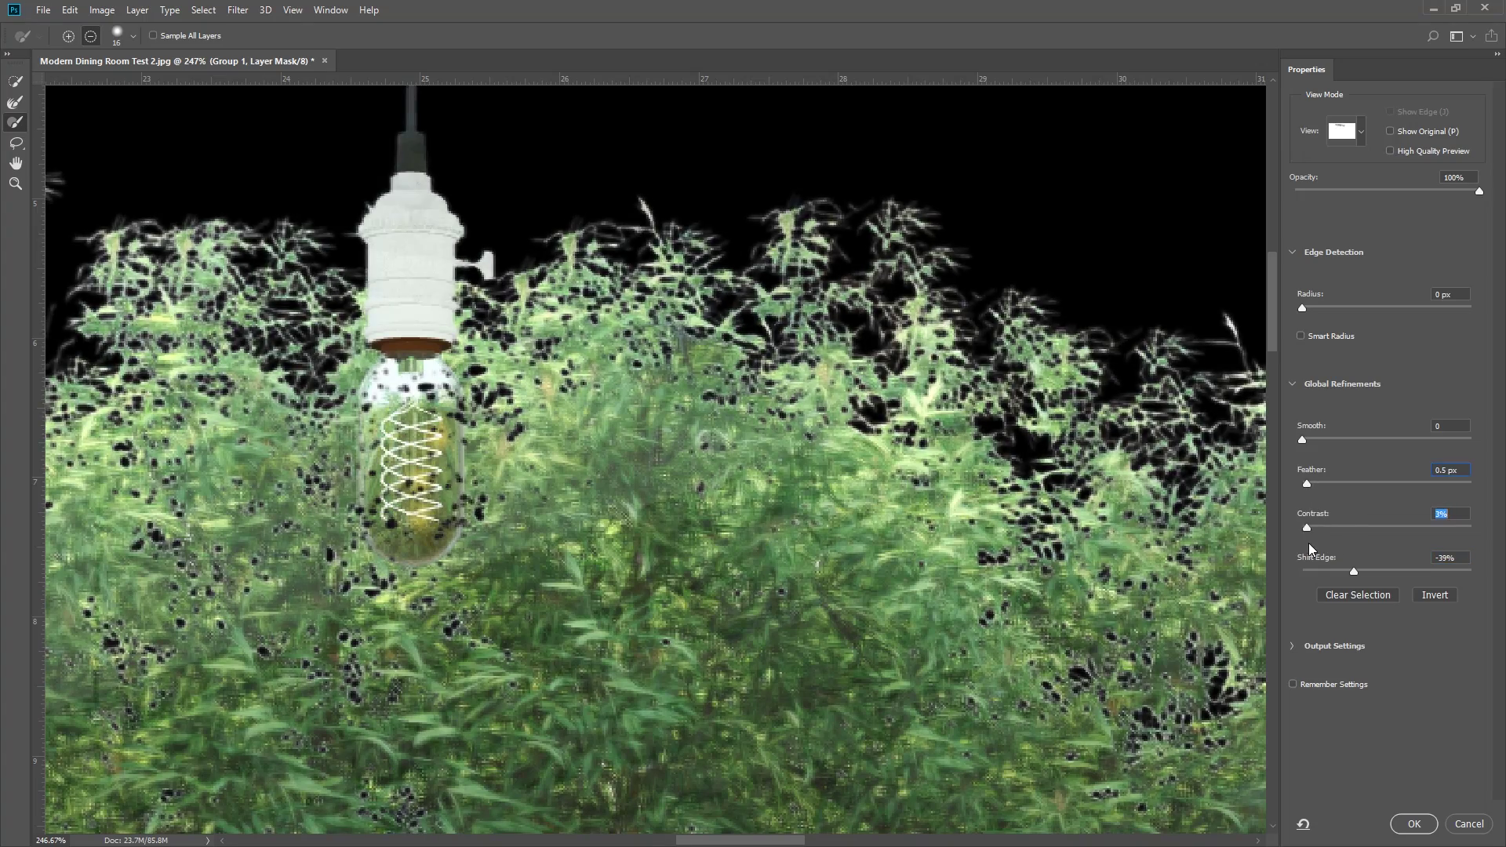